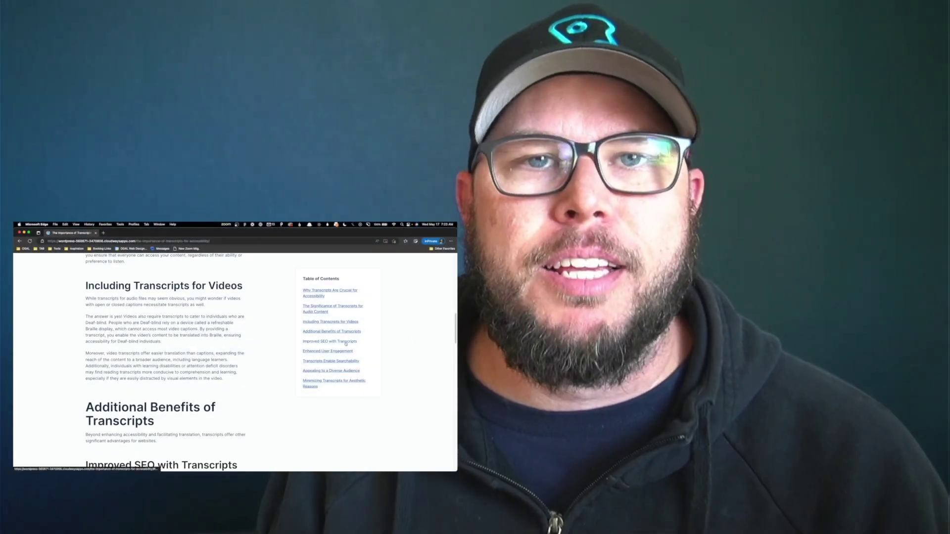
Try several table of contents links on the example post and scroll through it.
{"action": "left_click", "coordinate": [329, 341]}
{"action": "left_click", "coordinate": [321, 310]}
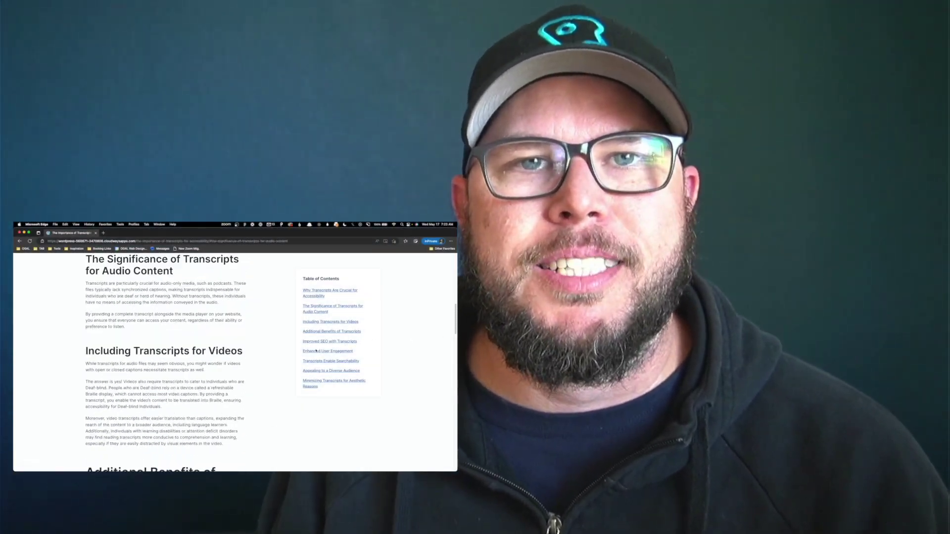
{"action": "left_click", "coordinate": [314, 371]}
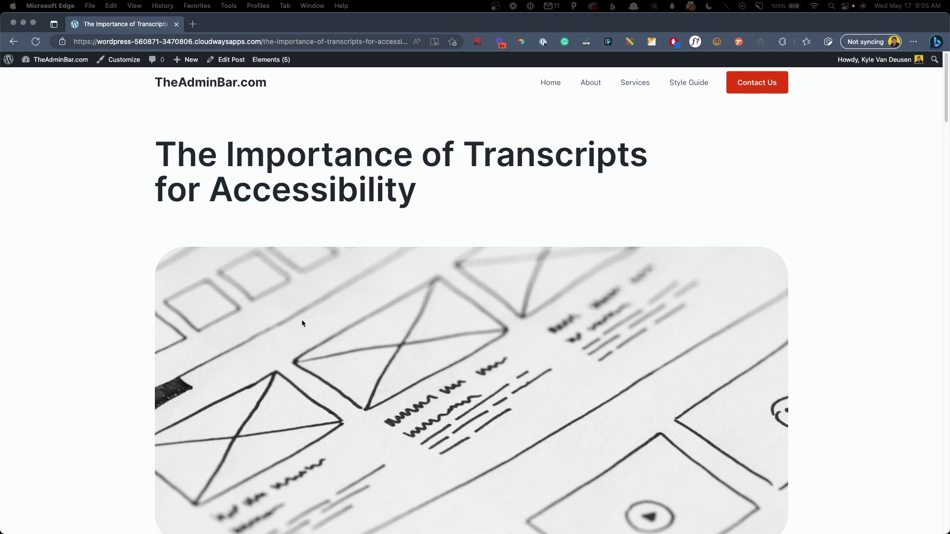
{"action": "scroll", "coordinate": [365, 220], "scroll_direction": "down", "scroll_amount": 8}
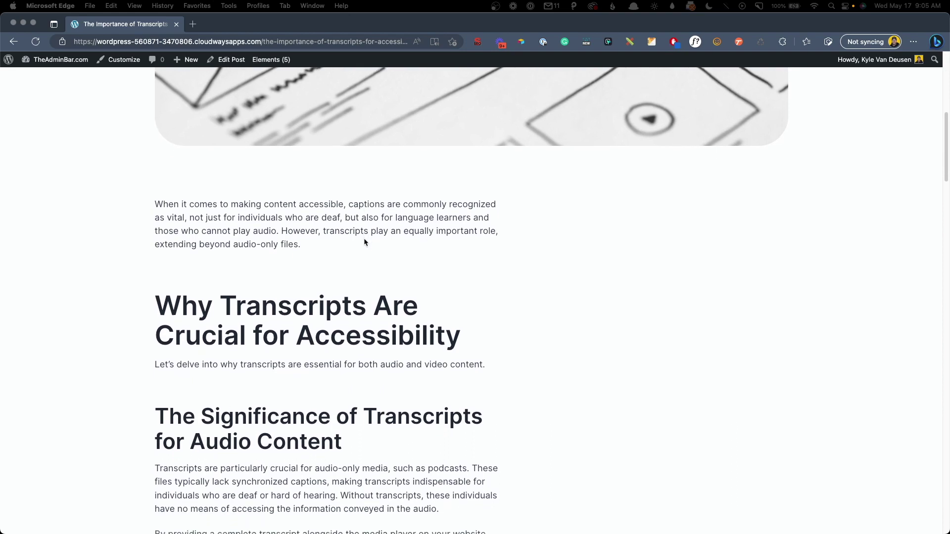
{"action": "scroll", "coordinate": [363, 238], "scroll_direction": "down", "scroll_amount": 3}
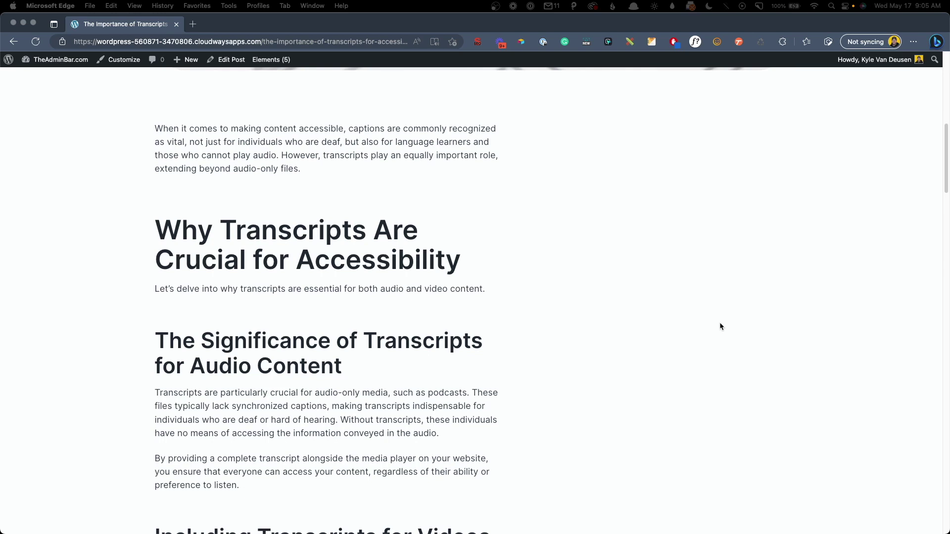
{"action": "scroll", "coordinate": [720, 326], "scroll_direction": "up", "scroll_amount": 1}
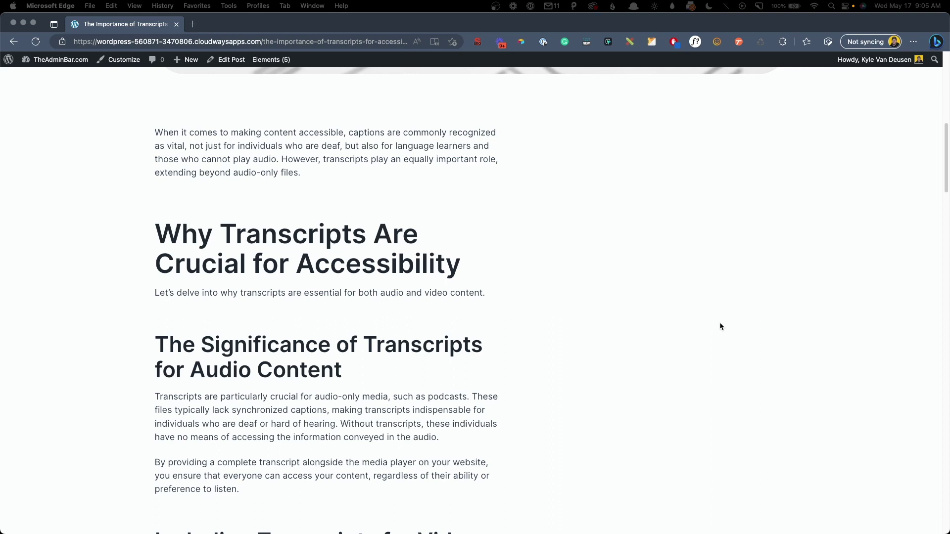
{"action": "scroll", "coordinate": [720, 326], "scroll_direction": "up", "scroll_amount": 3}
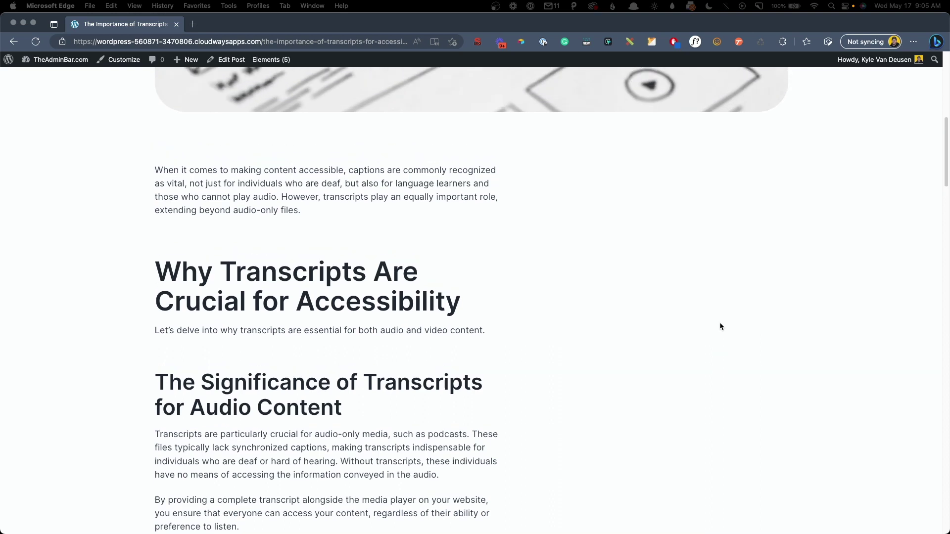
{"action": "scroll", "coordinate": [720, 326], "scroll_direction": "up", "scroll_amount": 1}
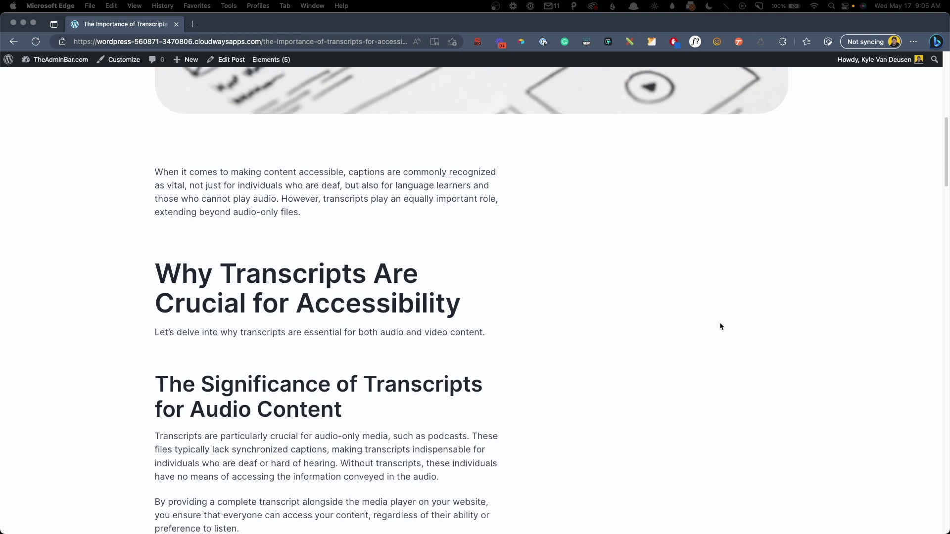
{"action": "scroll", "coordinate": [720, 325], "scroll_direction": "up", "scroll_amount": 5}
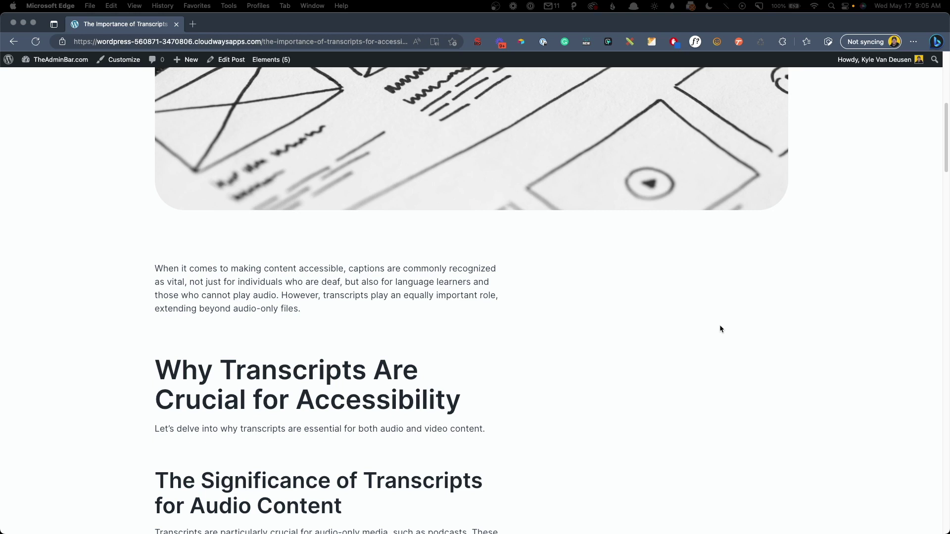
Search plugins for 'table of contents', then install and activate SimpleTOC.
{"action": "left_click", "coordinate": [55, 69]}
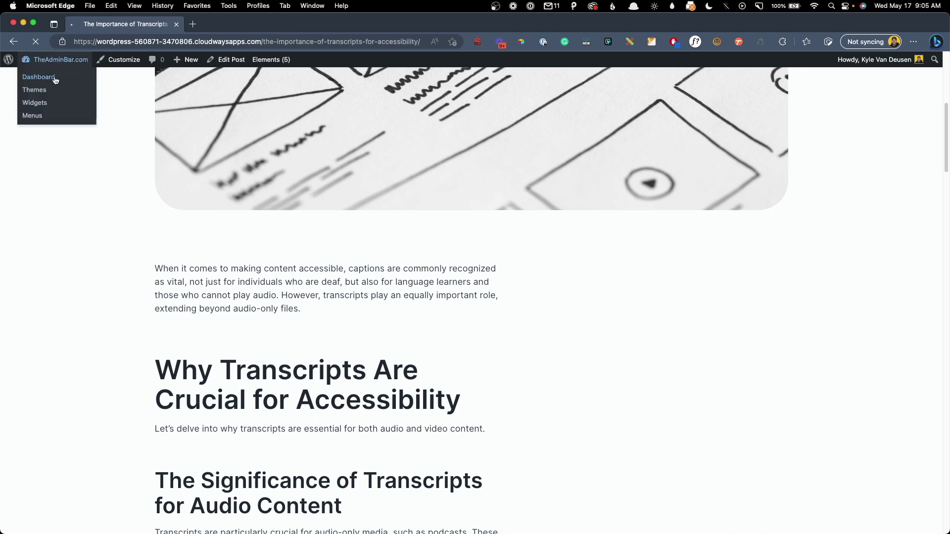
{"action": "left_click", "coordinate": [50, 78]}
{"action": "mouse_move", "coordinate": [54, 280]}
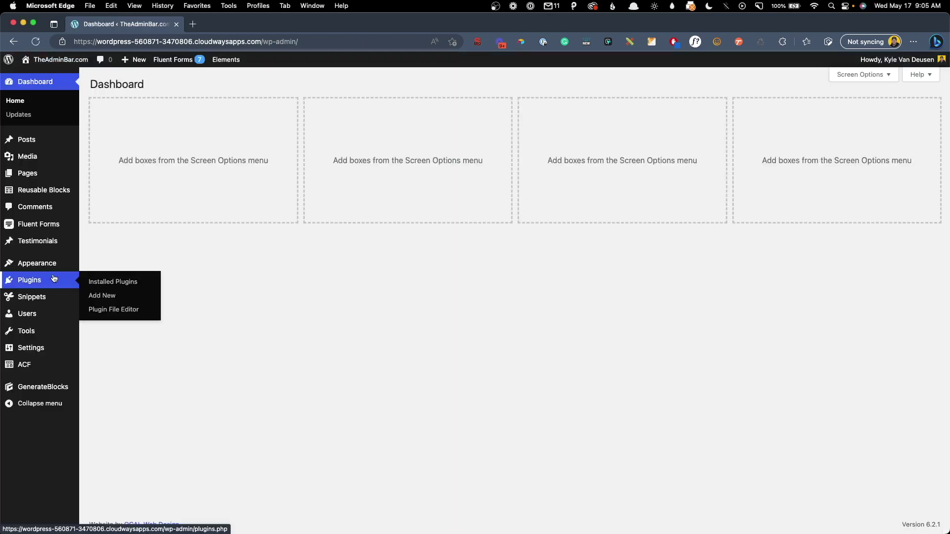
{"action": "left_click", "coordinate": [105, 295]}
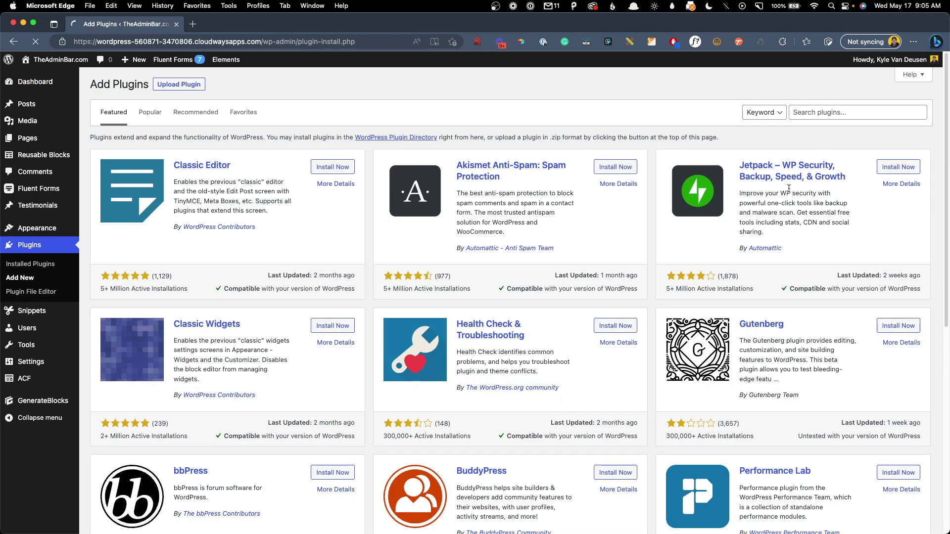
{"action": "left_click", "coordinate": [828, 113]}
{"action": "type", "text": "table of c"}
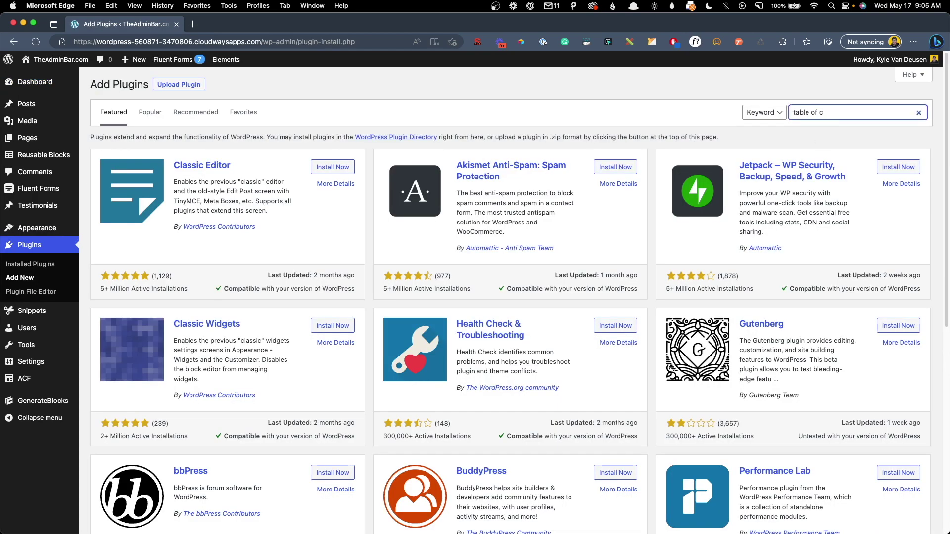
{"action": "type", "text": "ontents"}
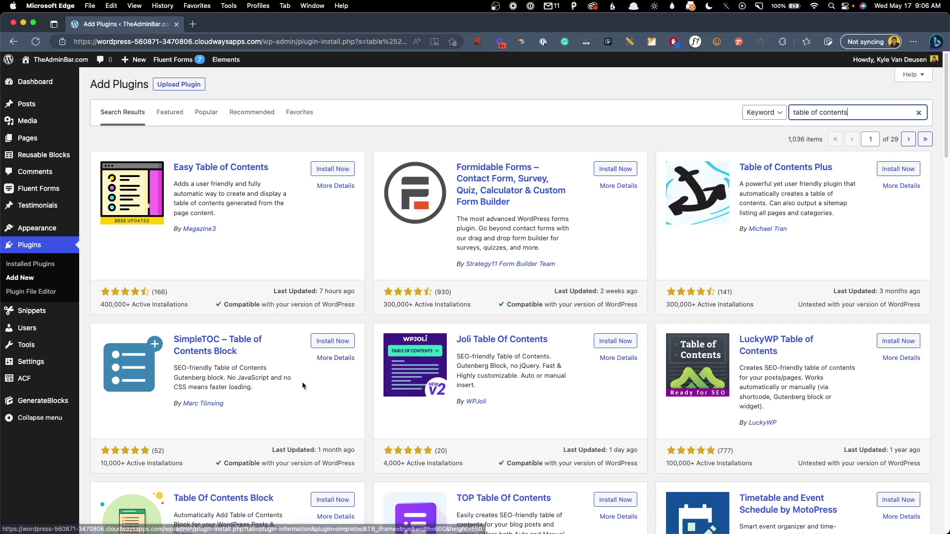
{"action": "left_click", "coordinate": [332, 341]}
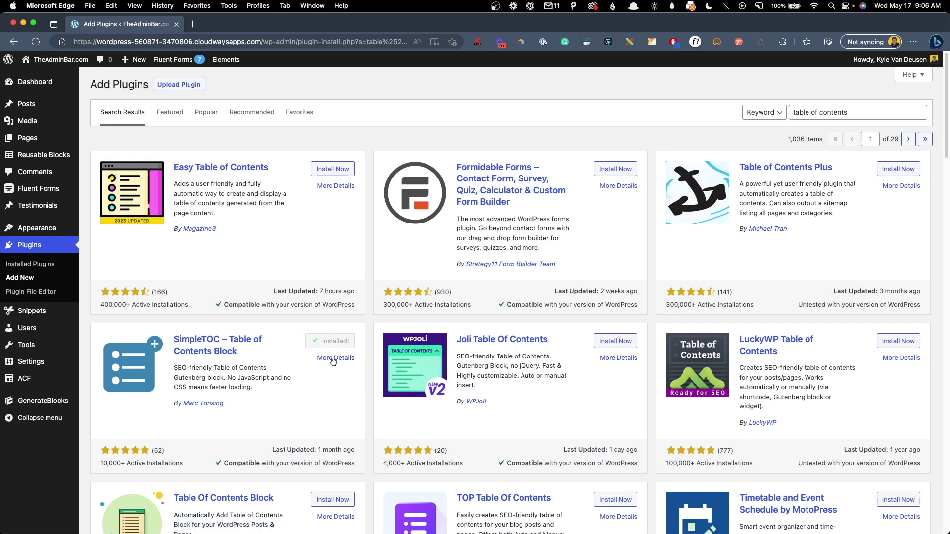
{"action": "left_click", "coordinate": [335, 348]}
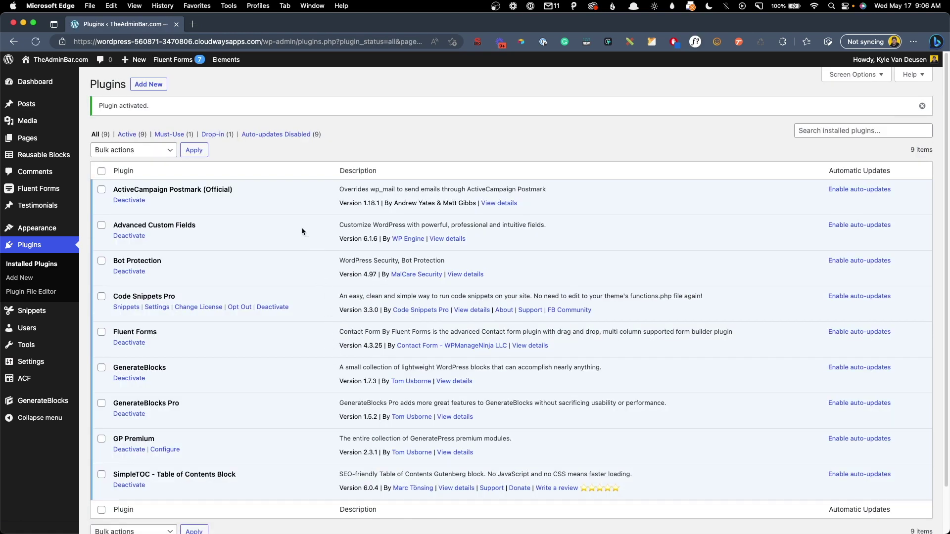
Edit the Post Content element and inspect its heading, featured image and content blocks.
{"action": "left_click", "coordinate": [228, 61]}
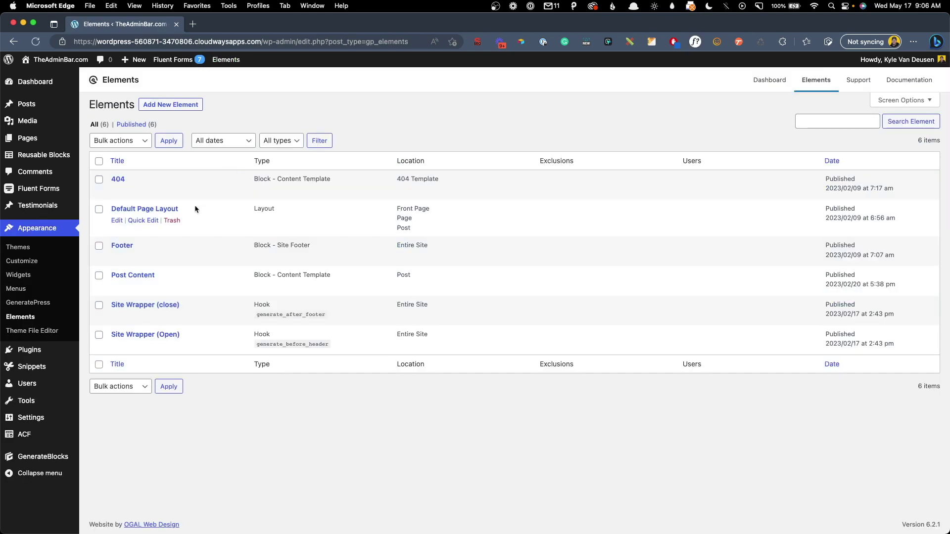
{"action": "left_click", "coordinate": [117, 286]}
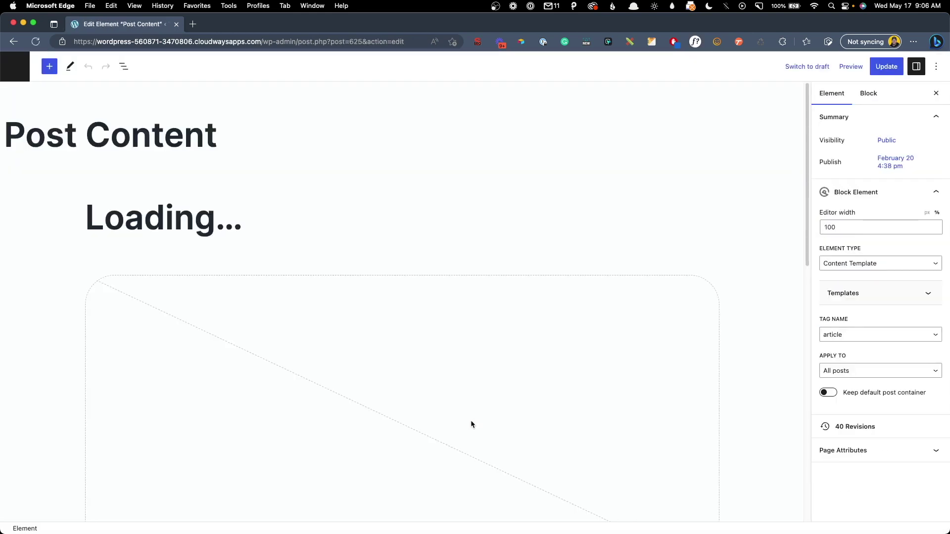
{"action": "left_click", "coordinate": [269, 218]}
{"action": "scroll", "coordinate": [290, 203], "scroll_direction": "down", "scroll_amount": 5}
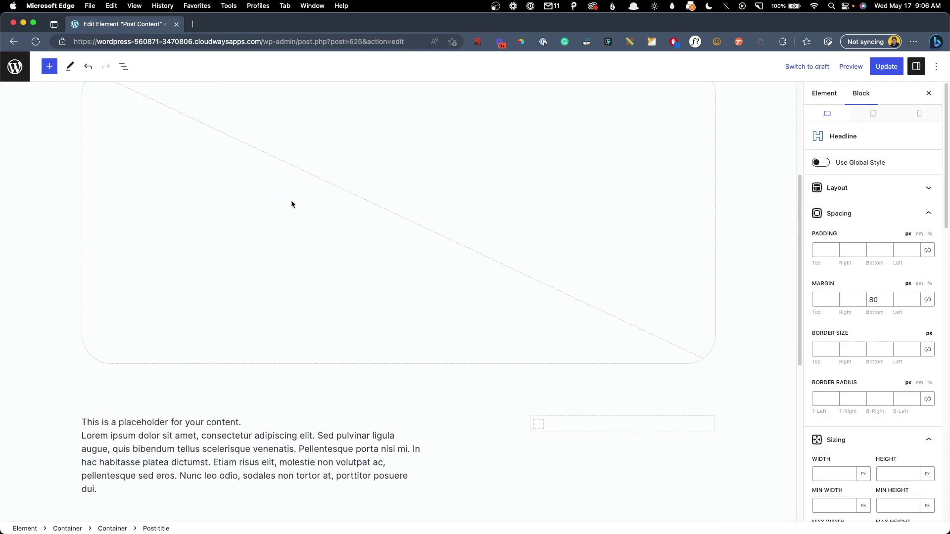
{"action": "left_click", "coordinate": [288, 355]}
{"action": "scroll", "coordinate": [288, 355], "scroll_direction": "down", "scroll_amount": 2}
{"action": "left_click", "coordinate": [300, 363]}
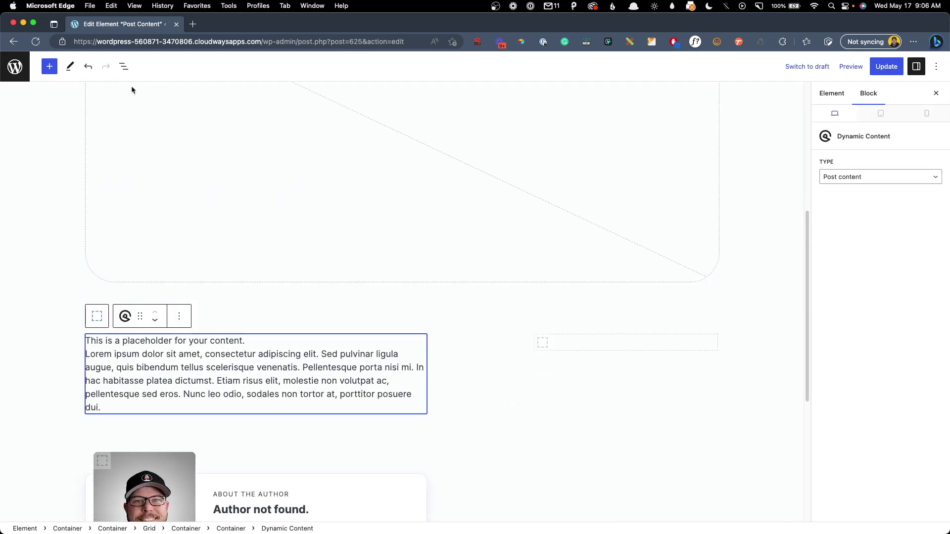
Show List View and select the empty right-hand 33% sidebar container.
{"action": "left_click", "coordinate": [124, 67]}
{"action": "scroll", "coordinate": [316, 312], "scroll_direction": "down", "scroll_amount": 1}
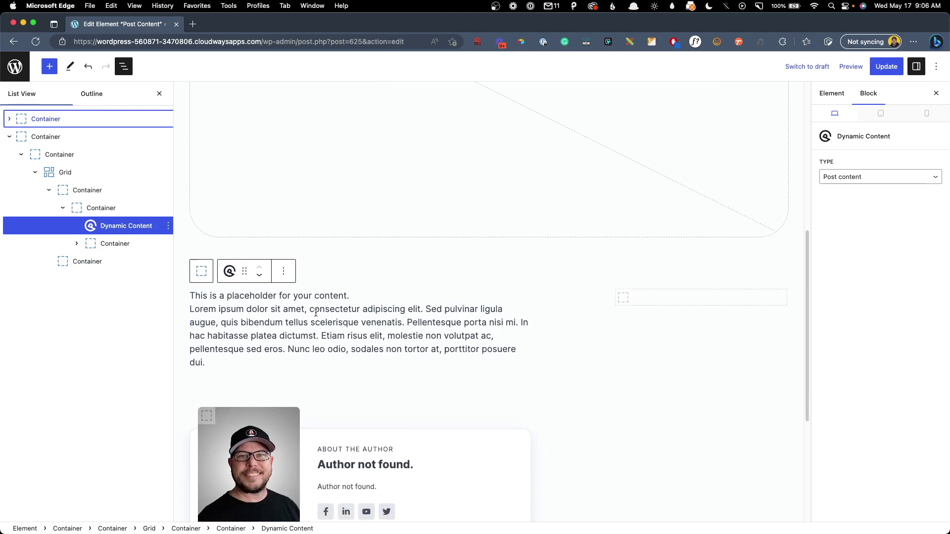
{"action": "left_click", "coordinate": [94, 192]}
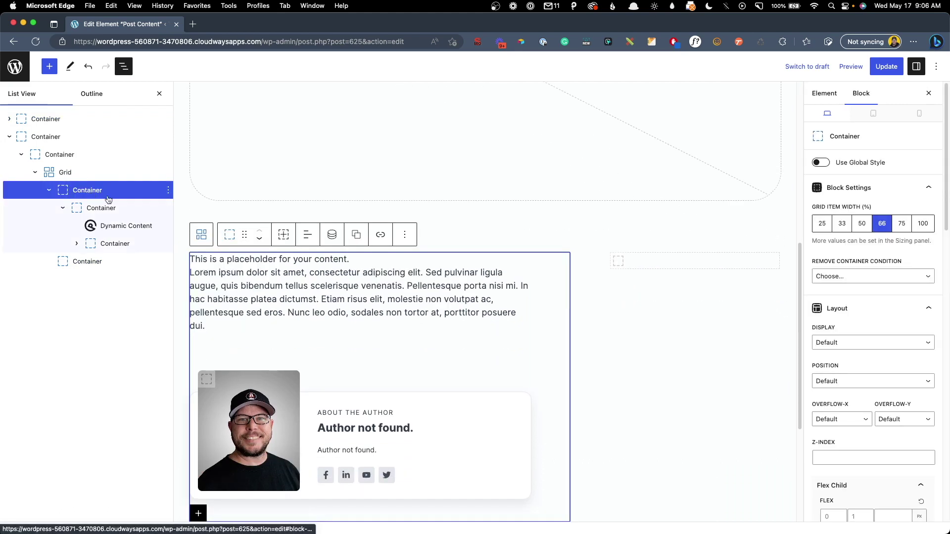
{"action": "left_click", "coordinate": [117, 263]}
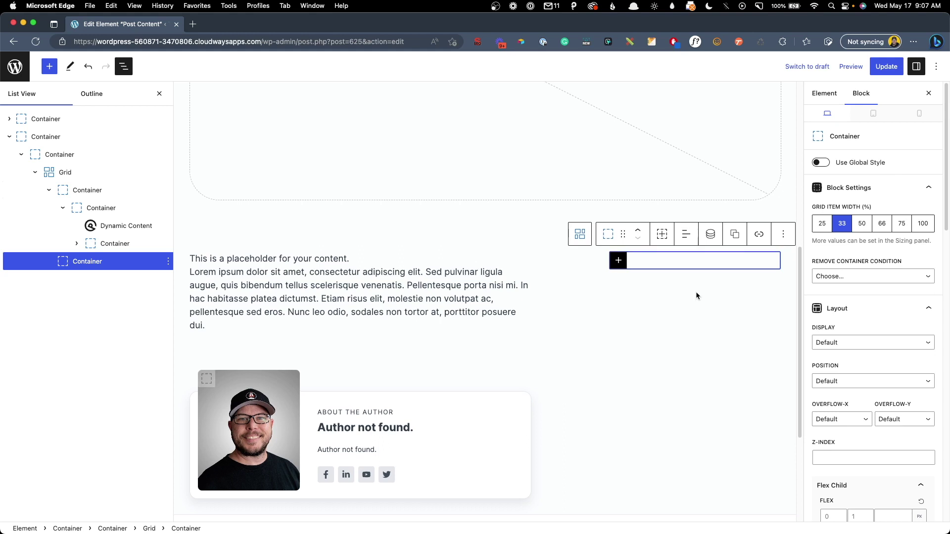
{"action": "scroll", "coordinate": [682, 293], "scroll_direction": "down", "scroll_amount": 3}
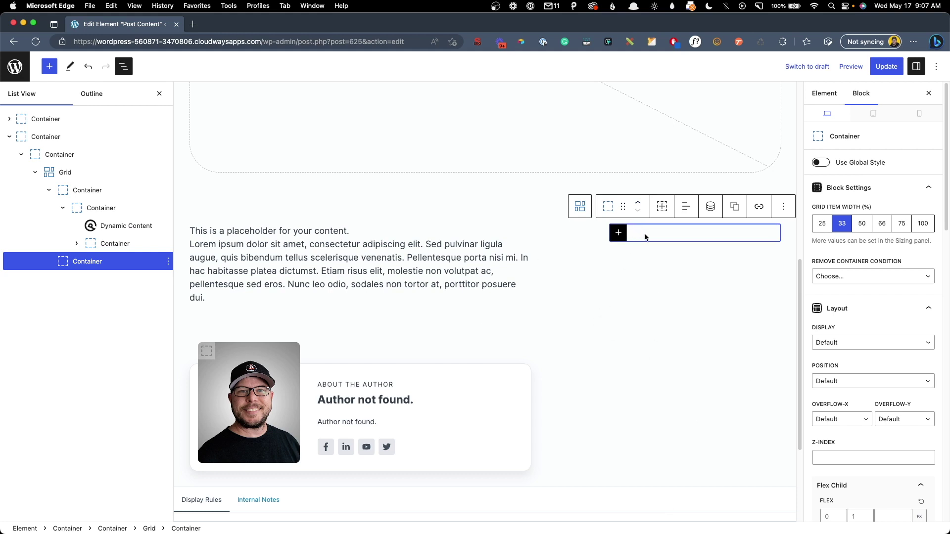
Set the sidebar container's Min Height to 100%.
{"action": "scroll", "coordinate": [882, 361], "scroll_direction": "down", "scroll_amount": 10}
{"action": "scroll", "coordinate": [884, 361], "scroll_direction": "down", "scroll_amount": 3}
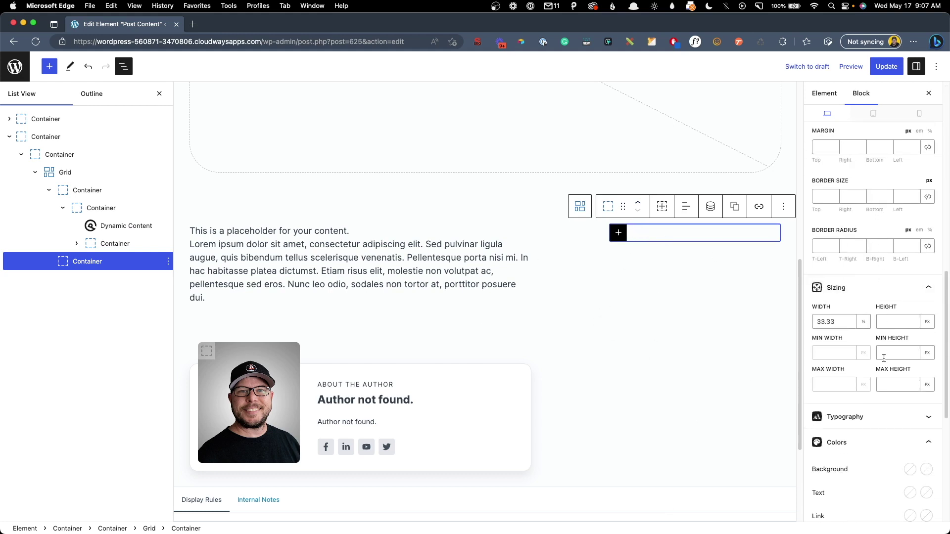
{"action": "left_click", "coordinate": [894, 350]}
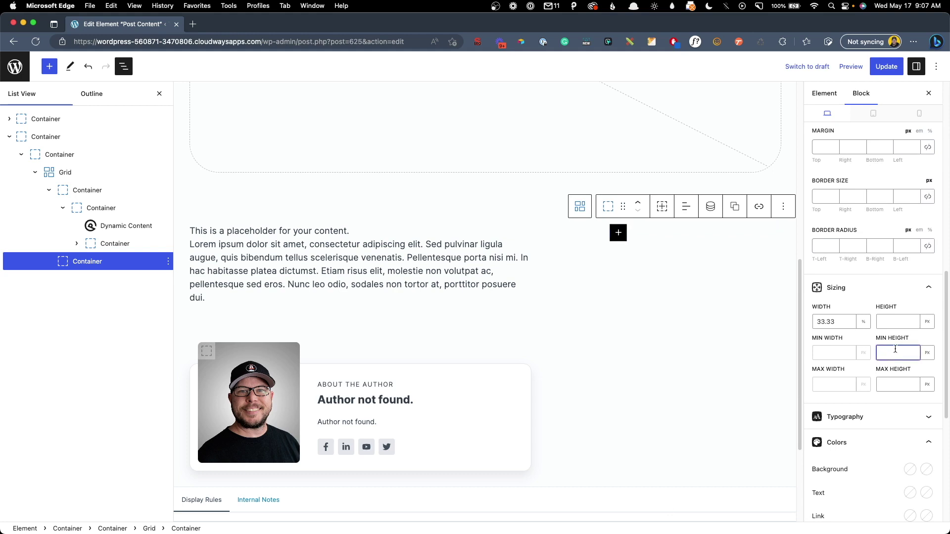
{"action": "type", "text": "100%"}
{"action": "left_click", "coordinate": [660, 327]}
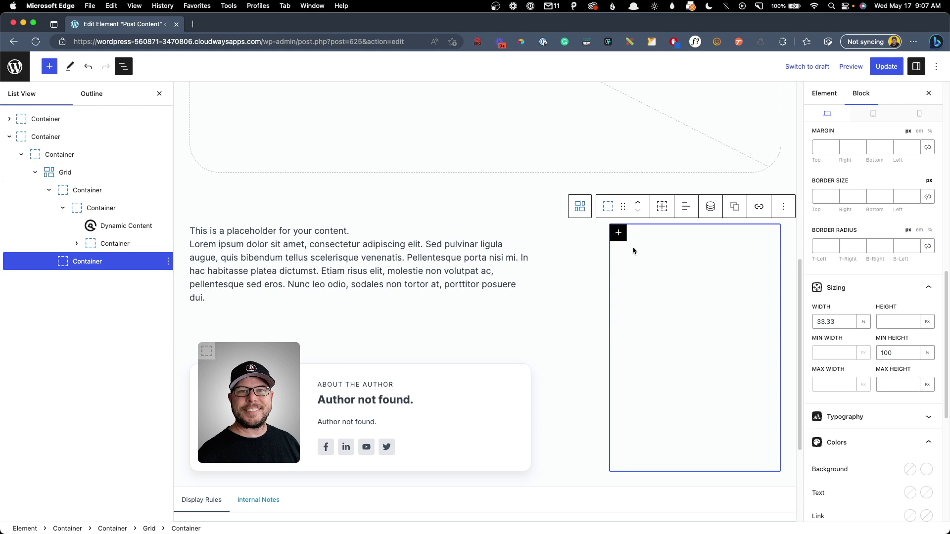
{"action": "left_click", "coordinate": [621, 234]}
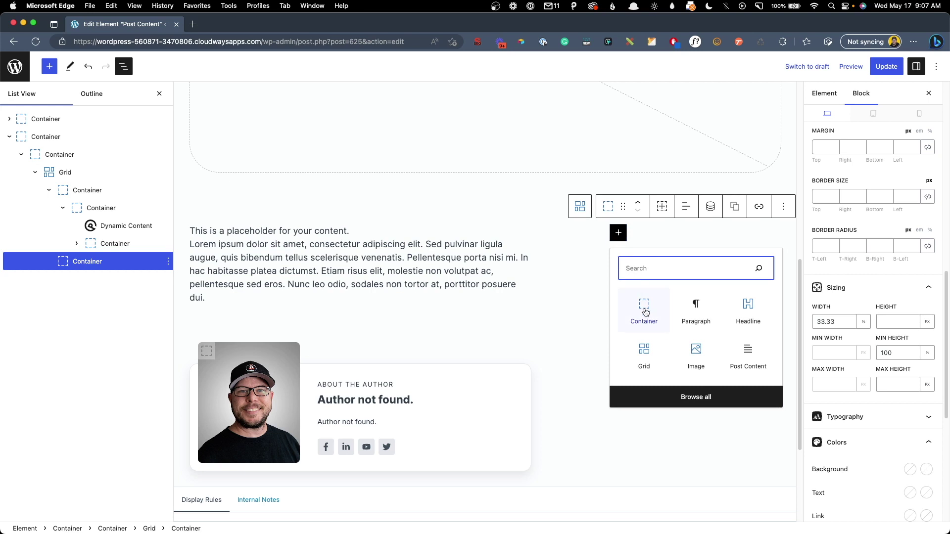
Add a nested container with linked 10 border radius, 1px border and 30 padding.
{"action": "left_click", "coordinate": [645, 312]}
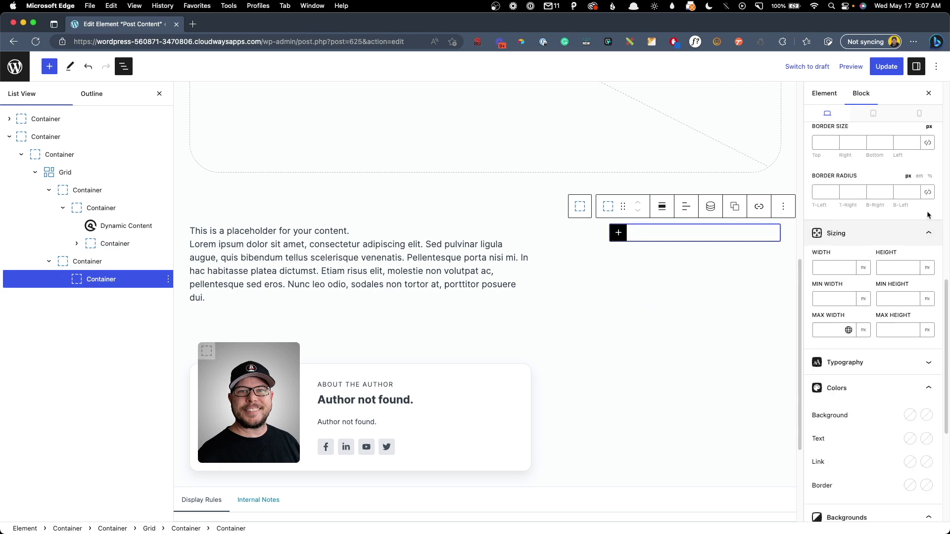
{"action": "left_click", "coordinate": [927, 192]}
{"action": "left_click", "coordinate": [901, 193]}
{"action": "type", "text": "10"}
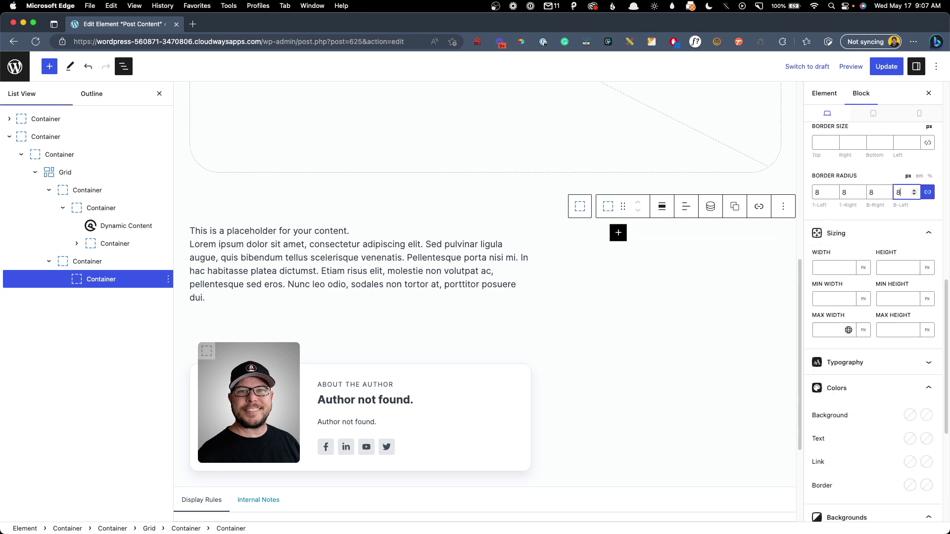
{"action": "scroll", "coordinate": [902, 192], "scroll_direction": "up", "scroll_amount": 2}
{"action": "left_click", "coordinate": [914, 241]}
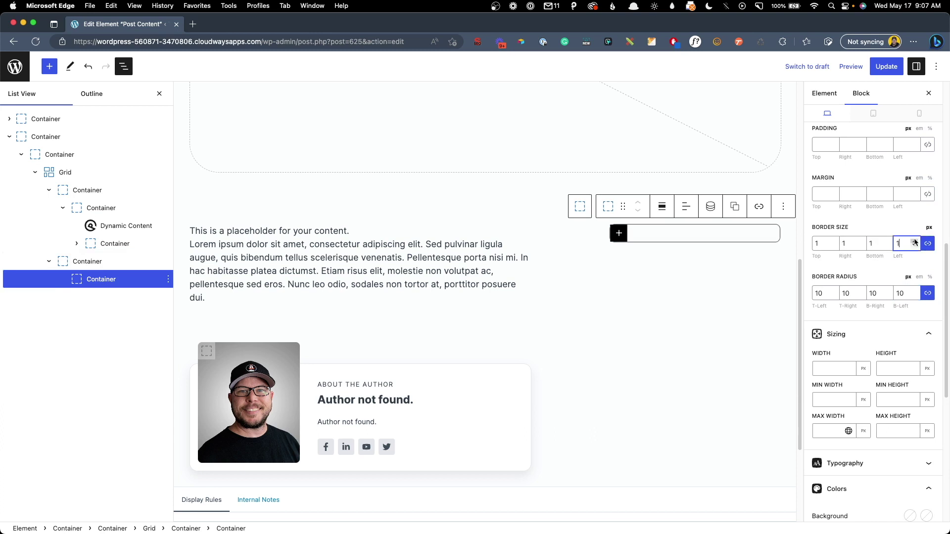
{"action": "scroll", "coordinate": [914, 208], "scroll_direction": "up", "scroll_amount": 2}
{"action": "left_click", "coordinate": [904, 188]}
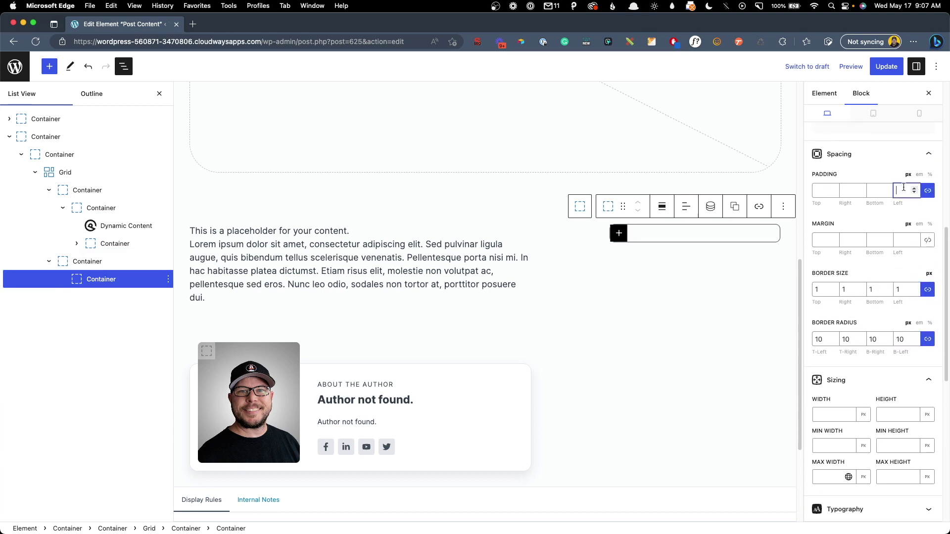
{"action": "type", "text": "30"}
{"action": "scroll", "coordinate": [909, 391], "scroll_direction": "down", "scroll_amount": 5}
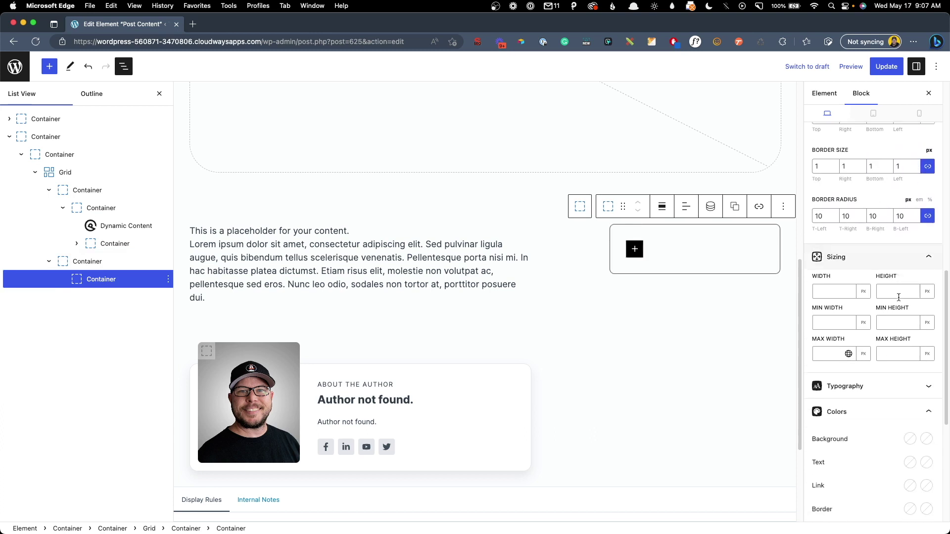
Give the inner box a background colour and a light grey border colour.
{"action": "left_click", "coordinate": [910, 388]}
{"action": "left_click", "coordinate": [848, 340]}
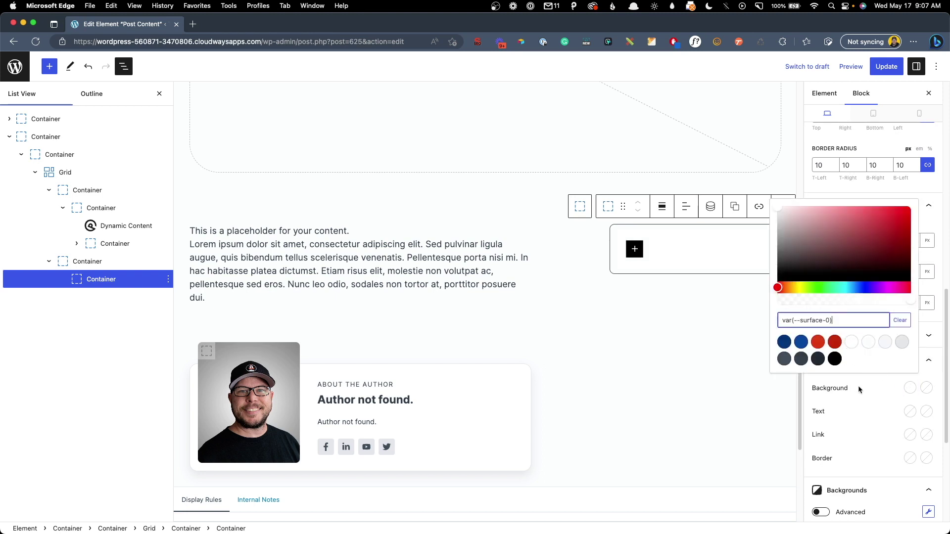
{"action": "left_click", "coordinate": [866, 391]}
{"action": "scroll", "coordinate": [886, 393], "scroll_direction": "down", "scroll_amount": 3}
{"action": "left_click", "coordinate": [906, 367]}
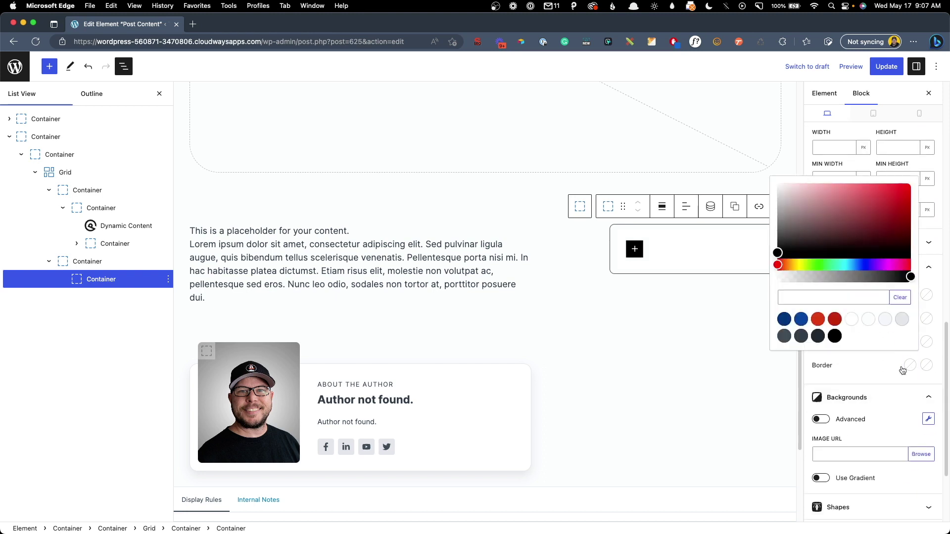
{"action": "left_click", "coordinate": [903, 321]}
{"action": "left_click", "coordinate": [887, 370]}
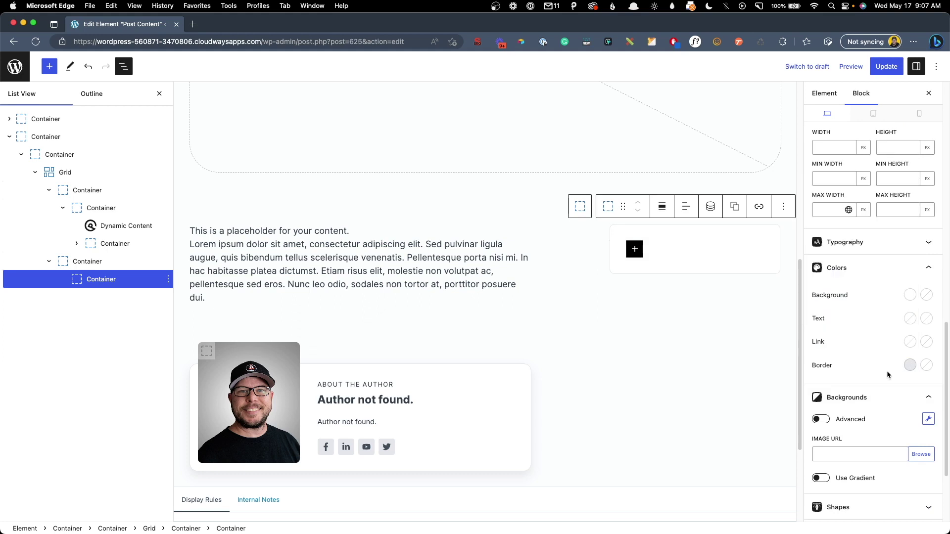
Add a Headline with the Paragraph tag reading 'Table of Contents'.
{"action": "left_click", "coordinate": [634, 249]}
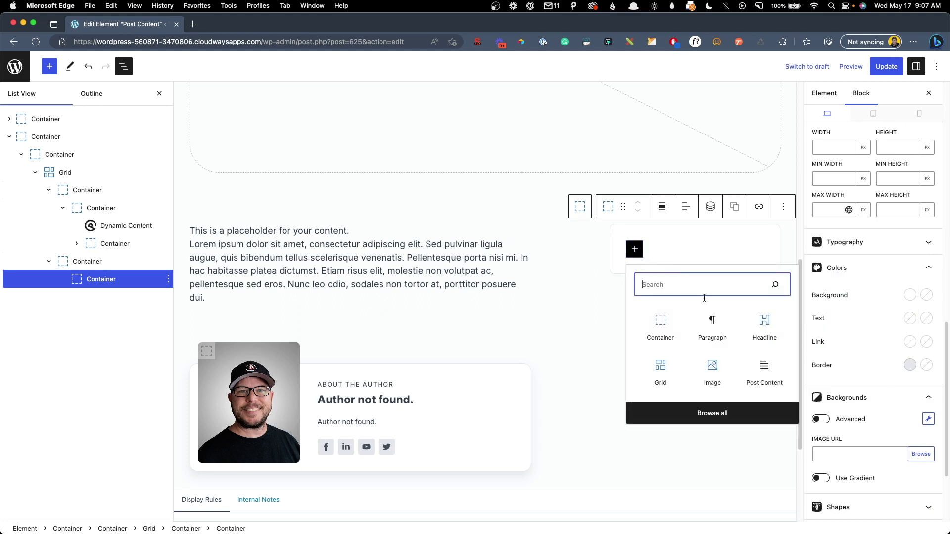
{"action": "left_click", "coordinate": [765, 326]}
{"action": "left_click", "coordinate": [609, 223]}
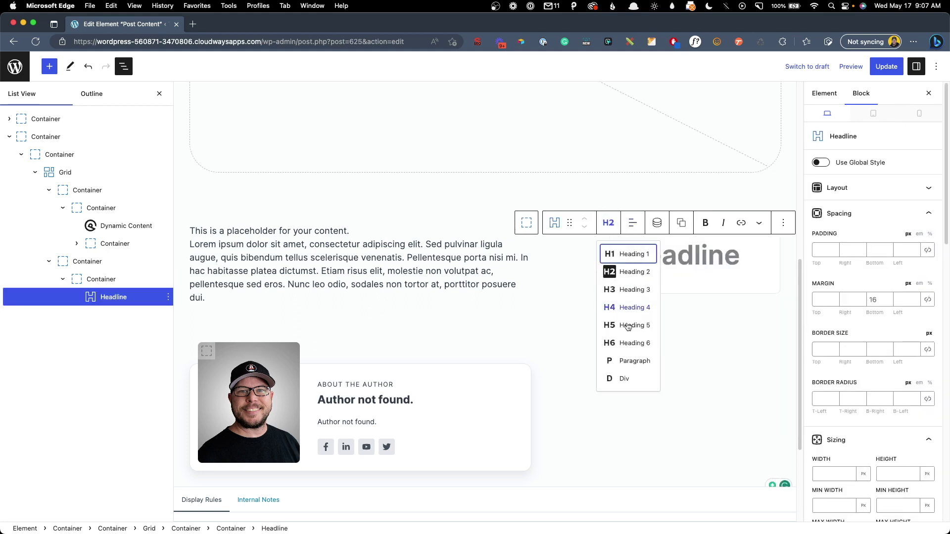
{"action": "left_click", "coordinate": [636, 360]}
{"action": "left_click", "coordinate": [639, 246]}
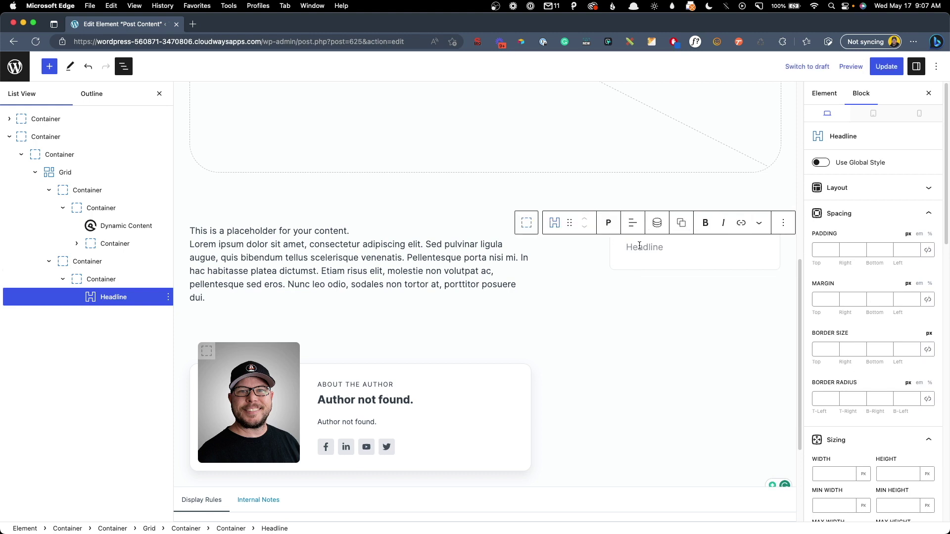
{"action": "type", "text": "Table of Contents"}
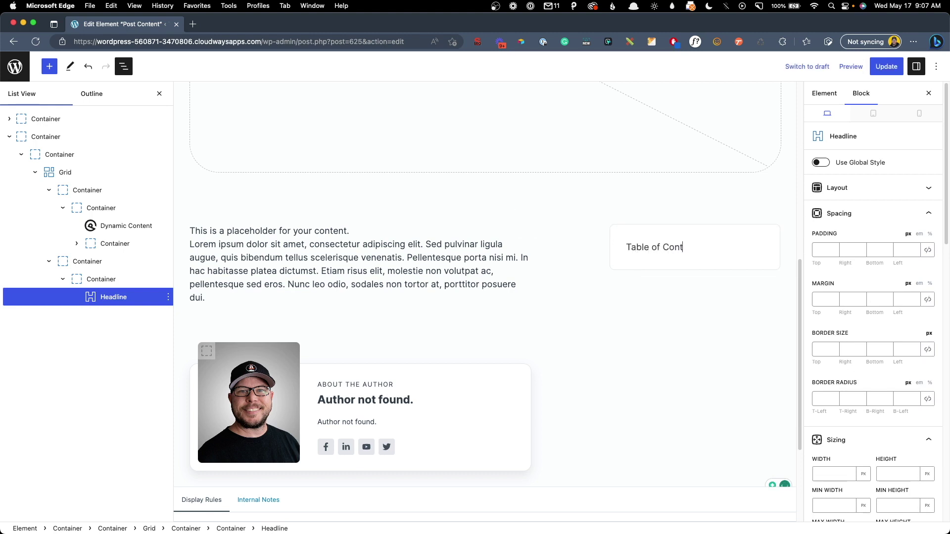
Bold the title and start a new paragraph with '/table'.
{"action": "triple_click", "coordinate": [676, 247]}
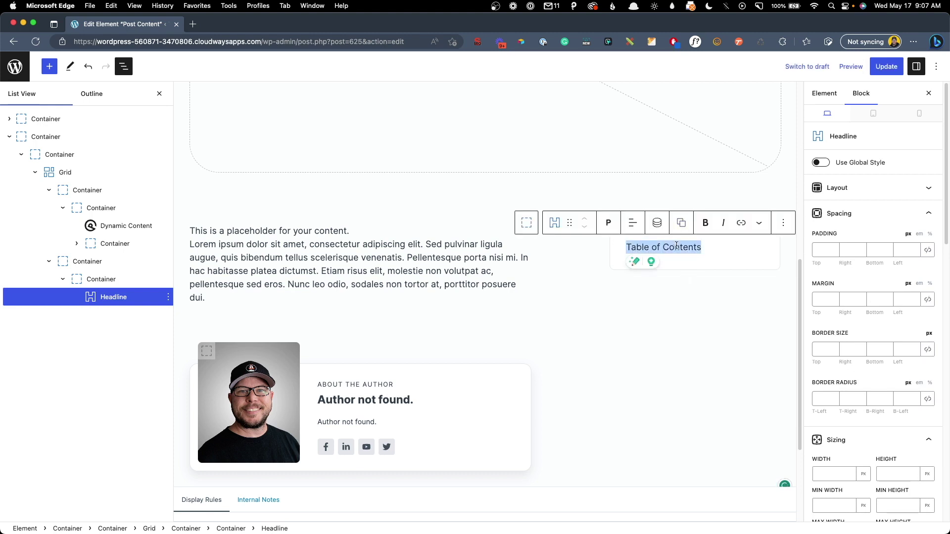
{"action": "left_click", "coordinate": [705, 223]}
{"action": "left_click", "coordinate": [706, 241]}
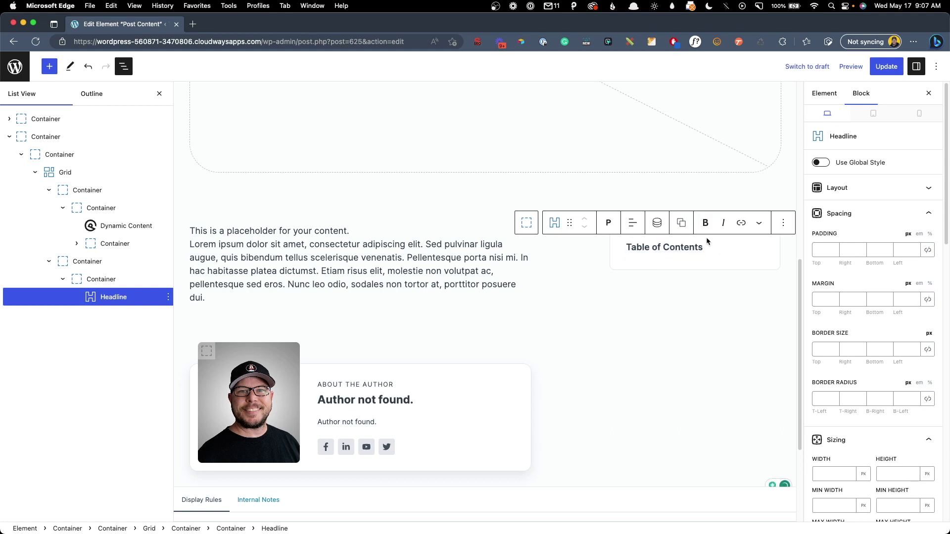
{"action": "key", "text": "Return"}
{"action": "type", "text": "/table"}
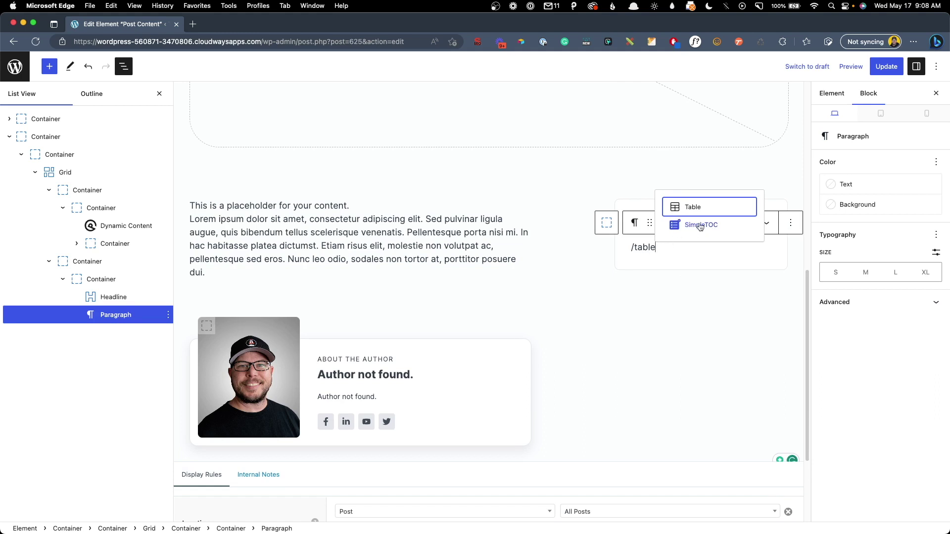
Insert a SimpleTOC block, remove its heading, and set levels H2 to H6.
{"action": "left_click", "coordinate": [698, 226]}
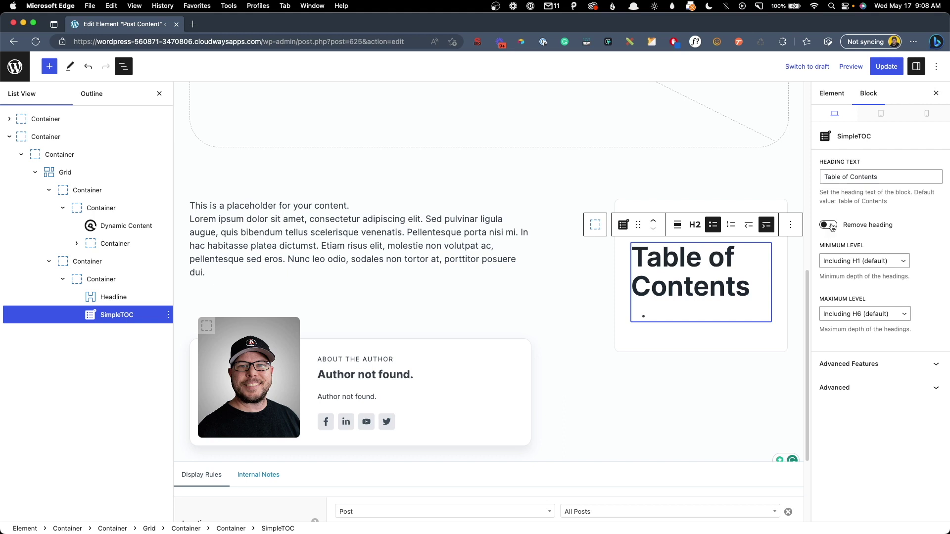
{"action": "left_click", "coordinate": [829, 225]}
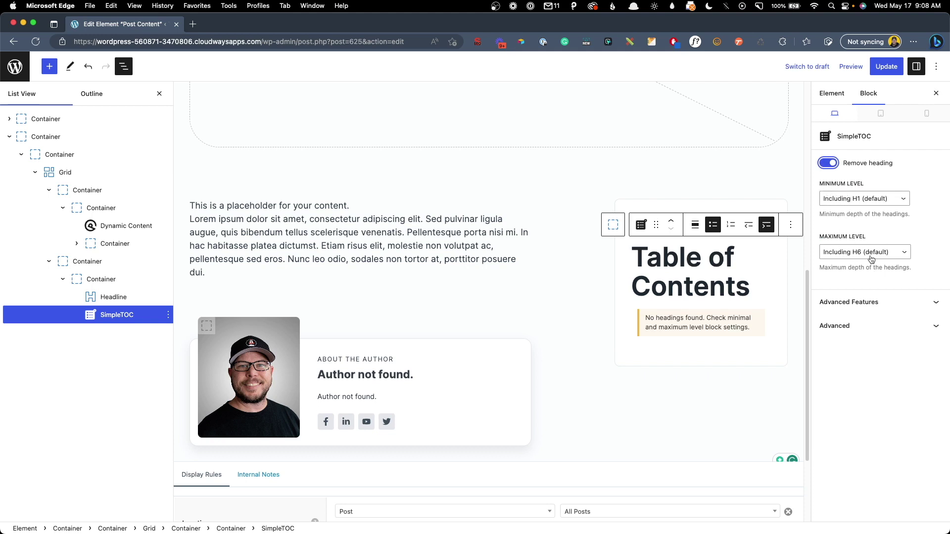
{"action": "left_click", "coordinate": [859, 201]}
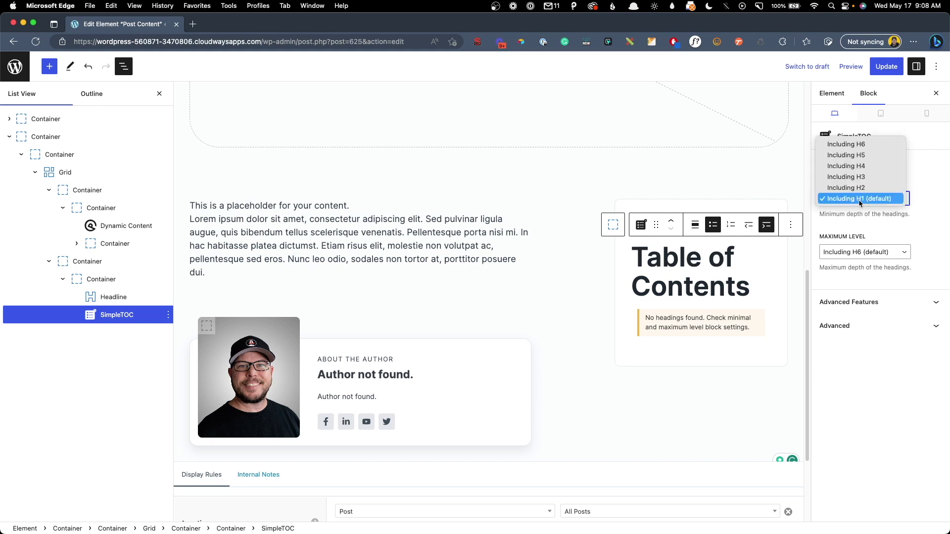
{"action": "left_click", "coordinate": [859, 188]}
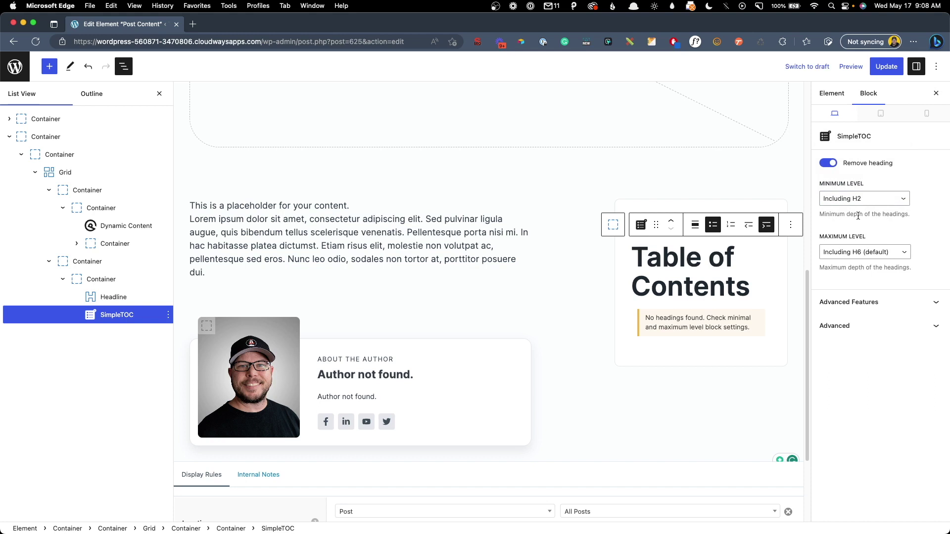
{"action": "left_click", "coordinate": [857, 255]}
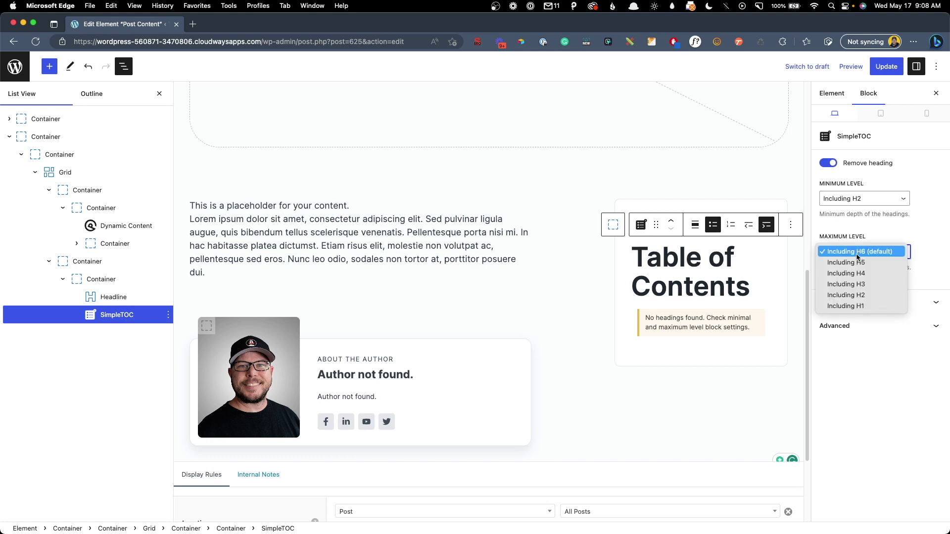
{"action": "left_click", "coordinate": [858, 253]}
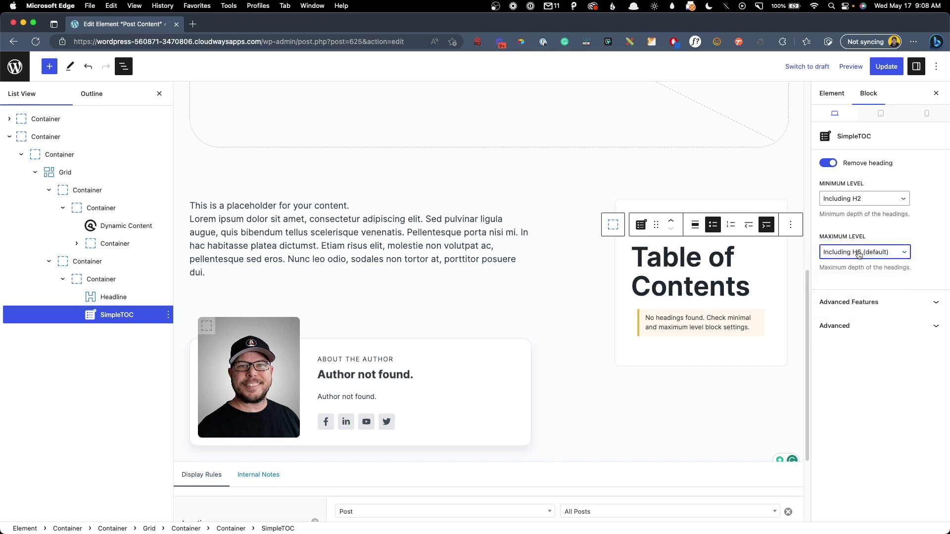
{"action": "left_click", "coordinate": [858, 254]}
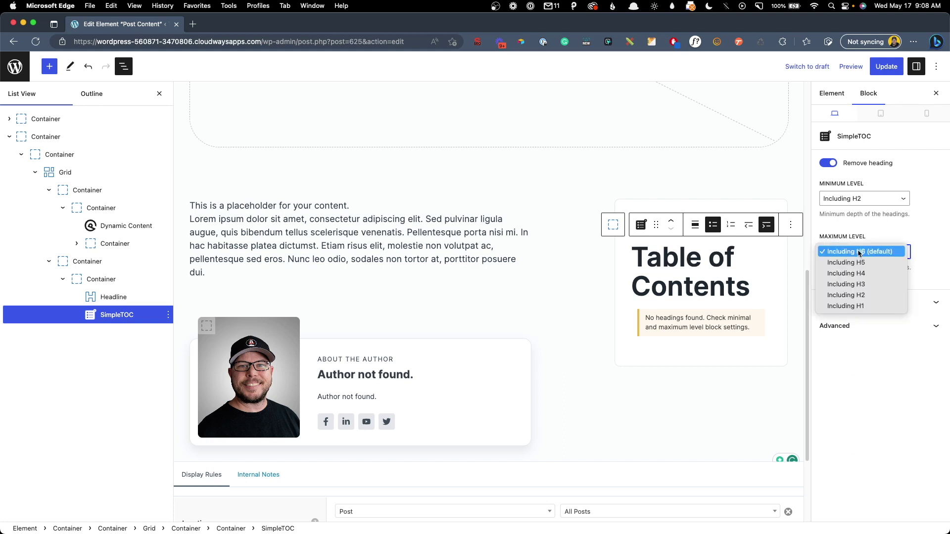
{"action": "left_click", "coordinate": [861, 224]}
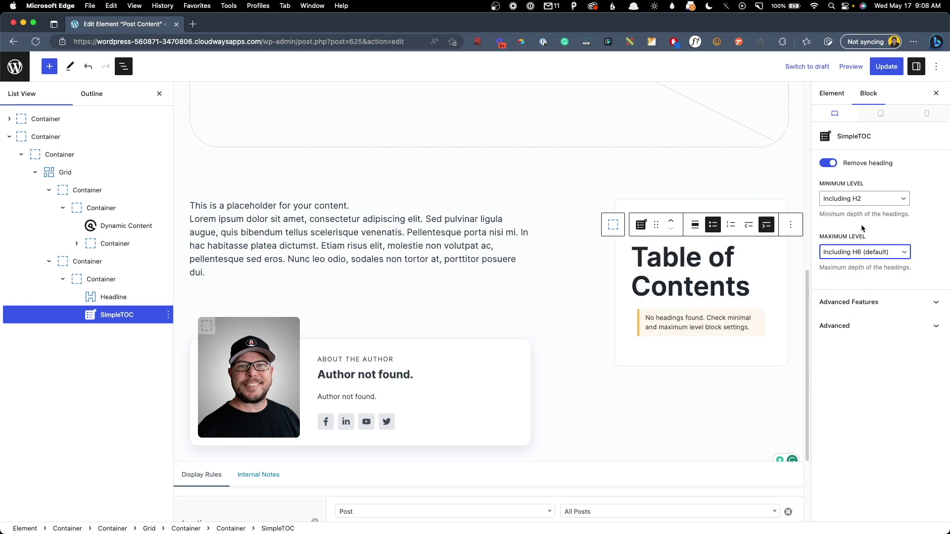
{"action": "left_click", "coordinate": [703, 304]}
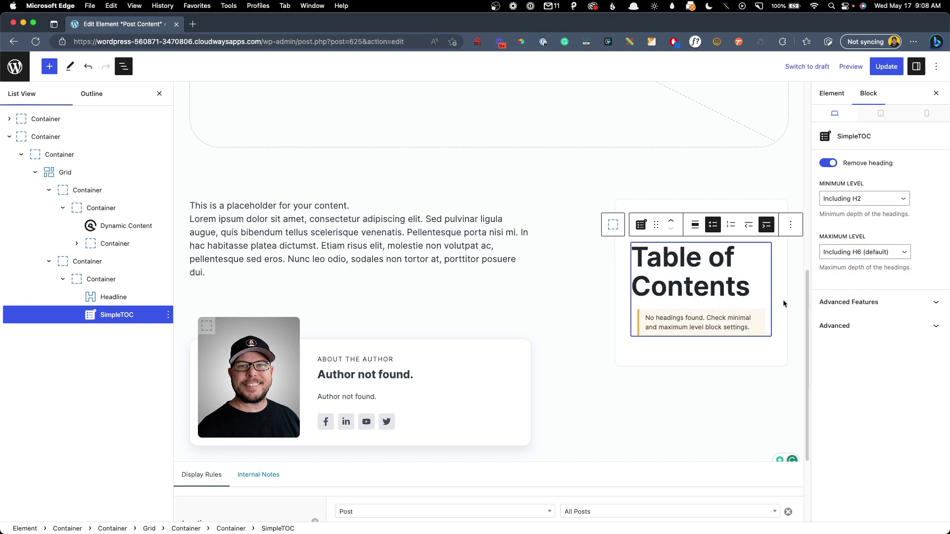
{"action": "left_click", "coordinate": [861, 301]}
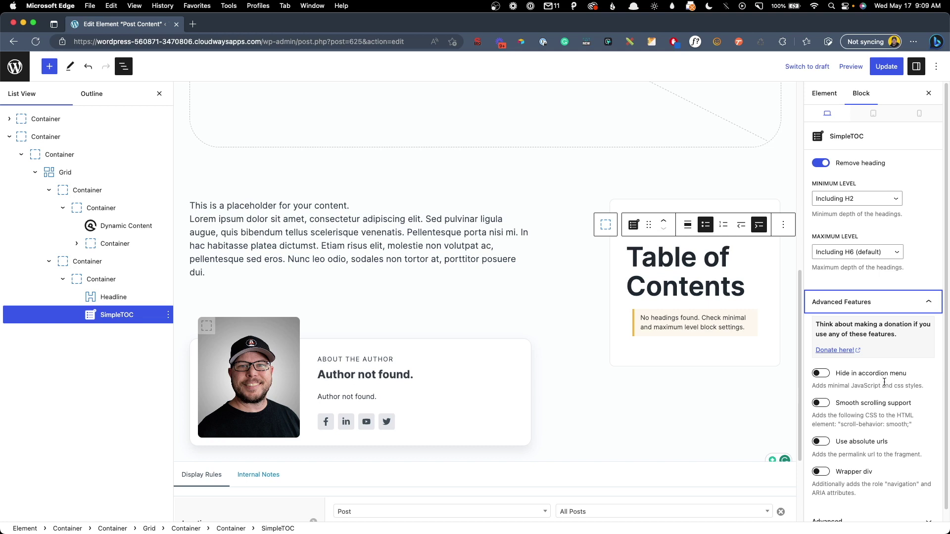
Switch on Smooth scrolling support and Wrapper div in SimpleTOC's Advanced Features.
{"action": "scroll", "coordinate": [878, 395], "scroll_direction": "down", "scroll_amount": 1}
{"action": "scroll", "coordinate": [878, 408], "scroll_direction": "down", "scroll_amount": 1}
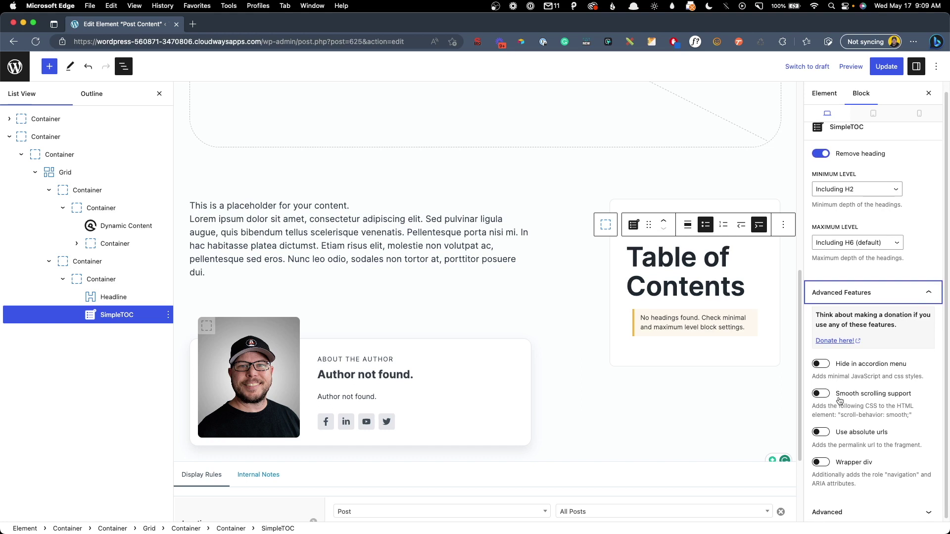
{"action": "left_click", "coordinate": [823, 394]}
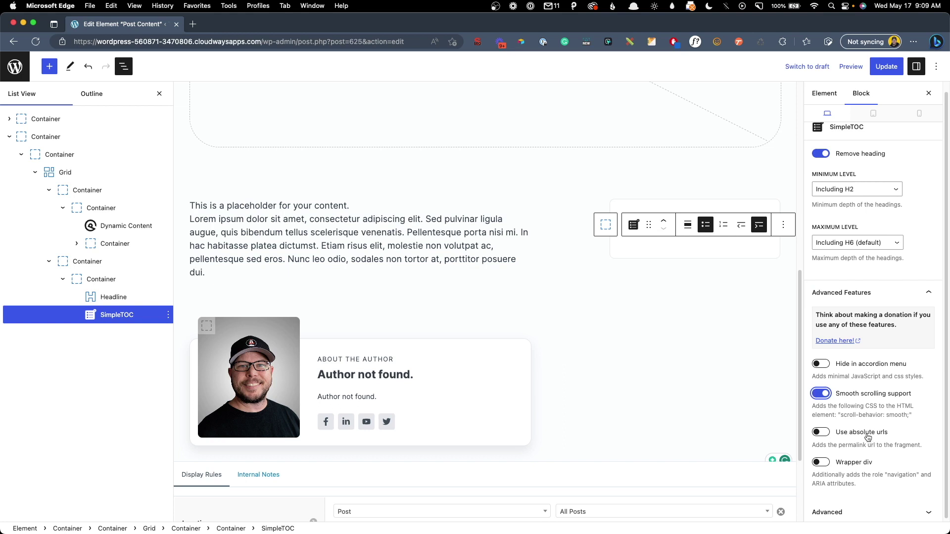
{"action": "scroll", "coordinate": [866, 448], "scroll_direction": "down", "scroll_amount": 1}
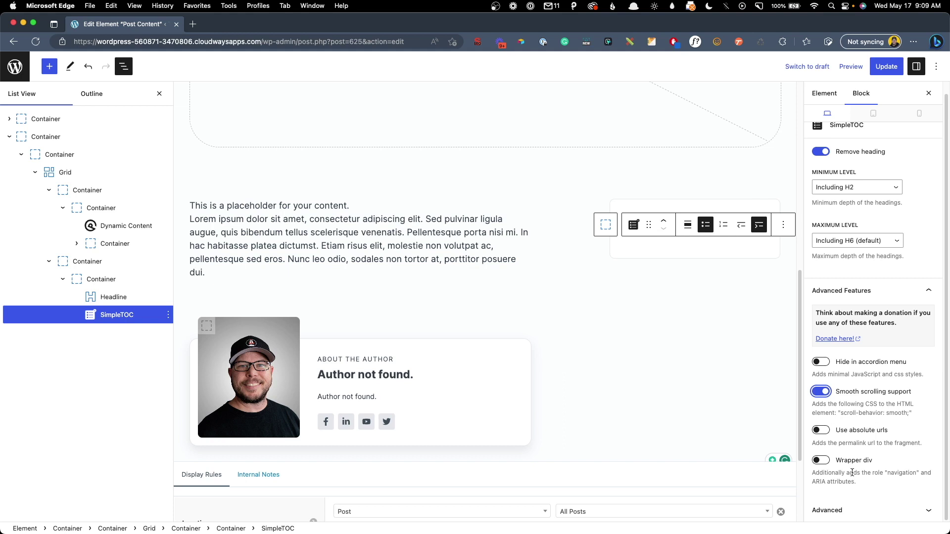
{"action": "left_click", "coordinate": [819, 461]}
{"action": "scroll", "coordinate": [851, 447], "scroll_direction": "up", "scroll_amount": 1}
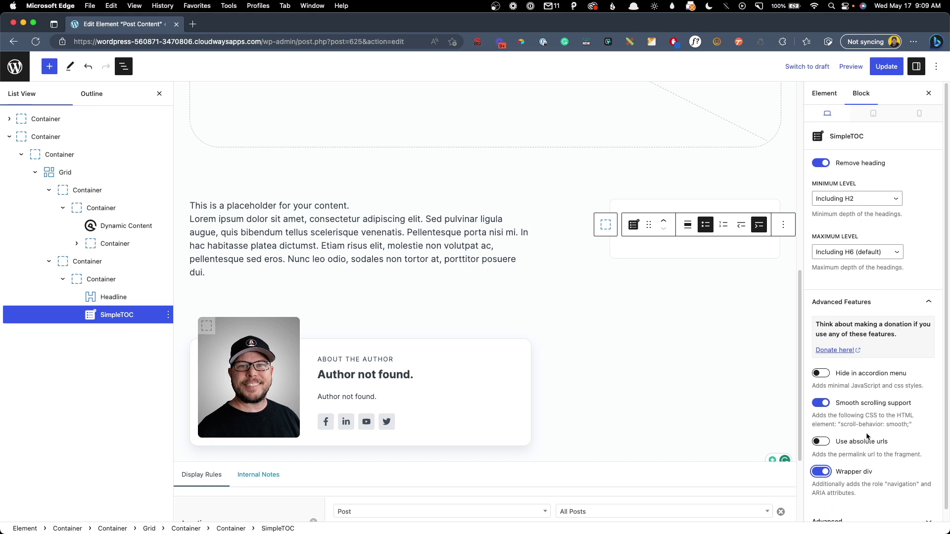
{"action": "left_click", "coordinate": [745, 379]}
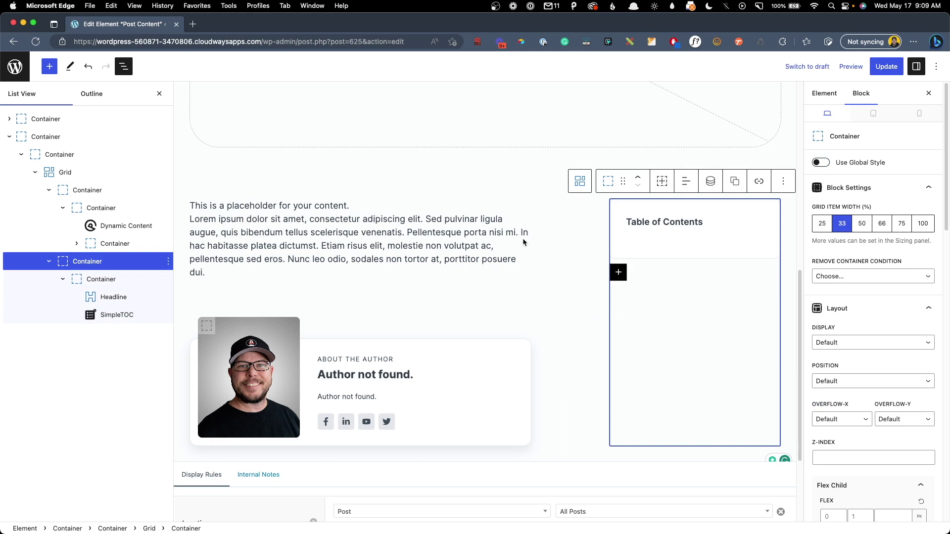
Add the CSS class 'sticky-sidebar' to the Table of Contents container and update the element.
{"action": "left_click", "coordinate": [664, 239]}
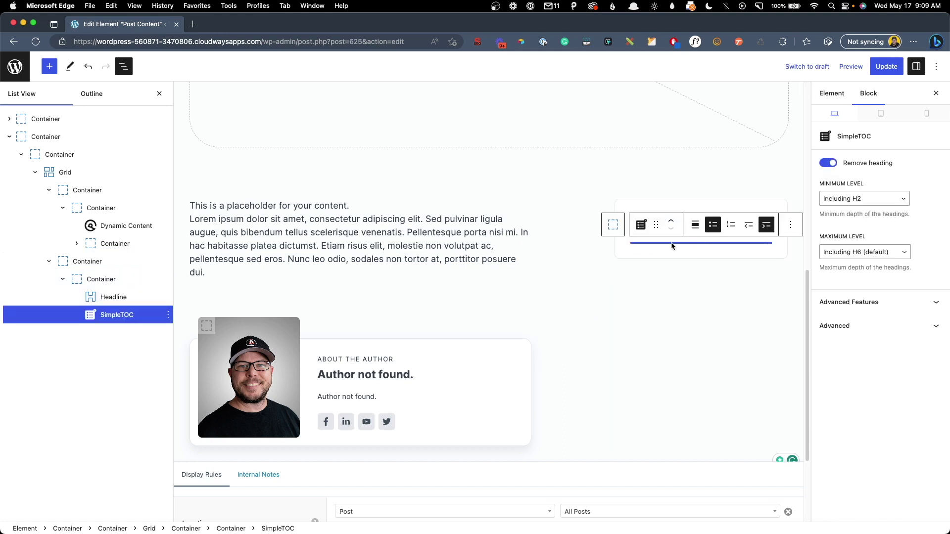
{"action": "left_click", "coordinate": [523, 269]}
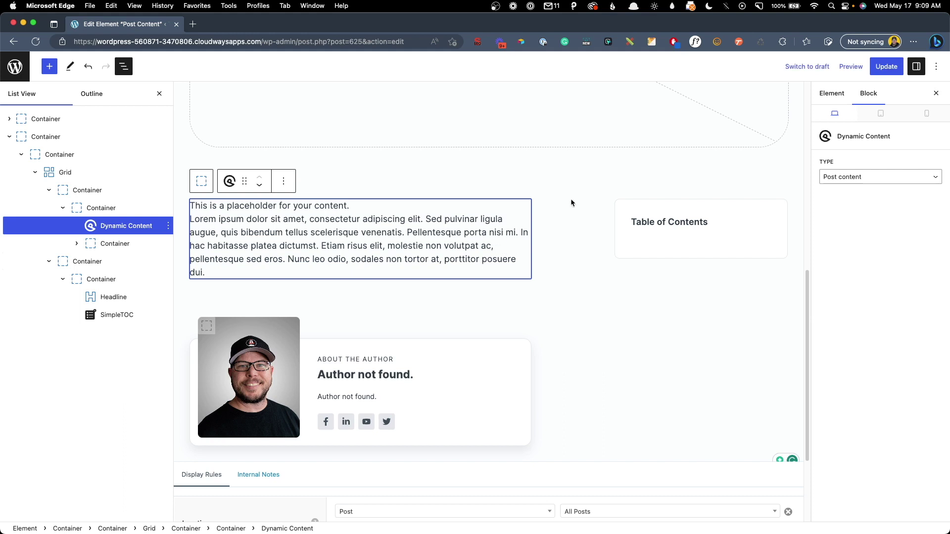
{"action": "left_click", "coordinate": [618, 246]}
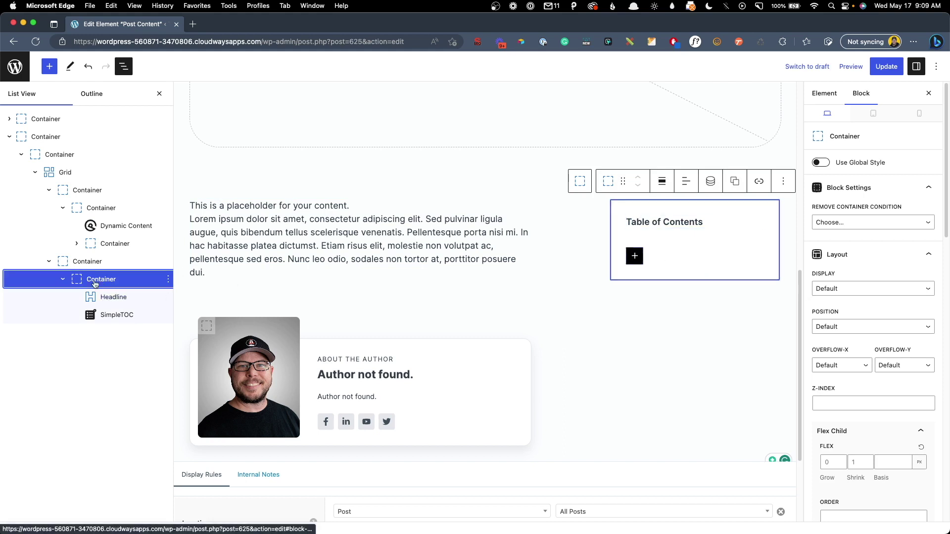
{"action": "scroll", "coordinate": [893, 357], "scroll_direction": "down", "scroll_amount": 4}
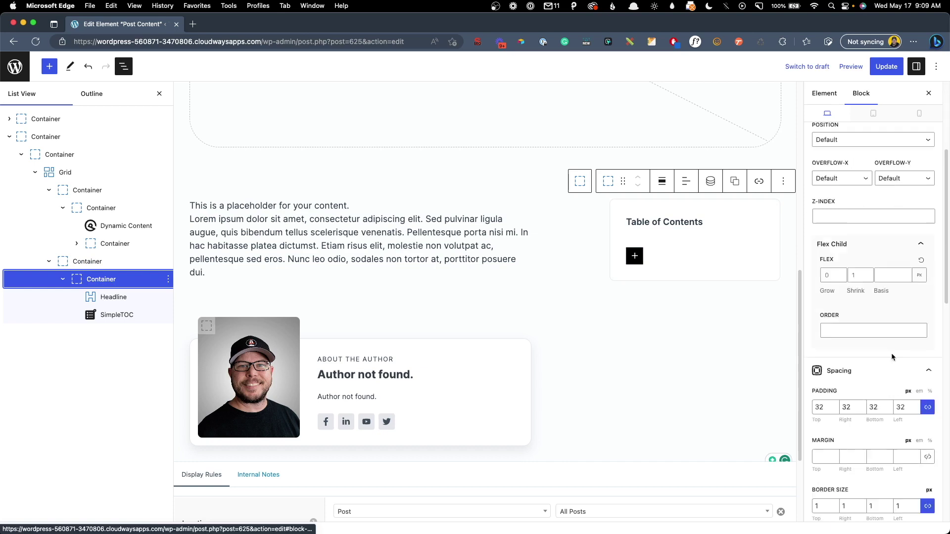
{"action": "scroll", "coordinate": [893, 357], "scroll_direction": "down", "scroll_amount": 10}
{"action": "left_click", "coordinate": [846, 509]}
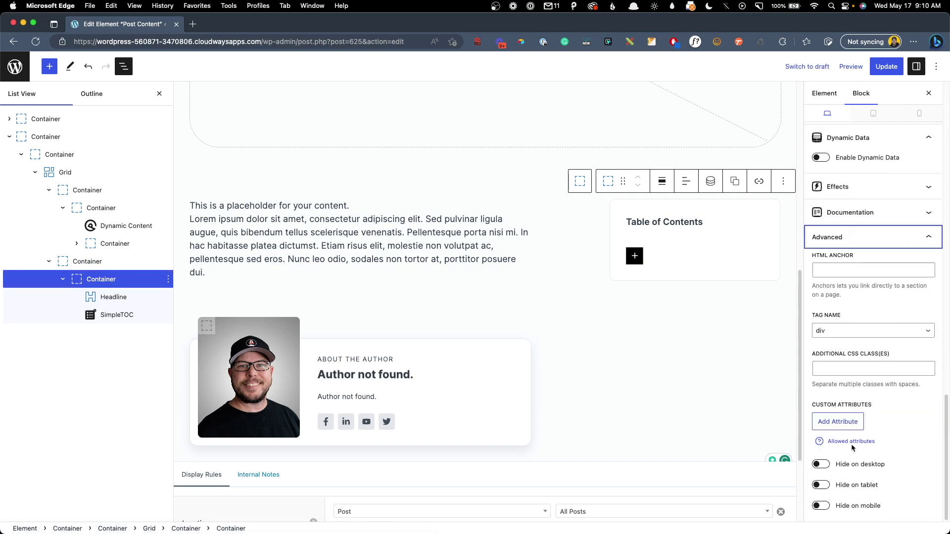
{"action": "left_click", "coordinate": [852, 368]}
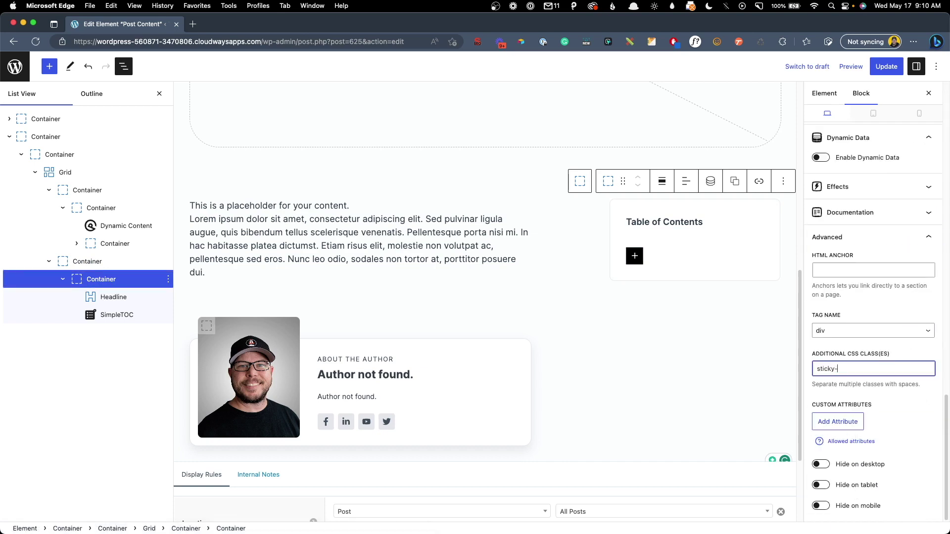
{"action": "type", "text": "sticky-sidebar"}
{"action": "left_click", "coordinate": [885, 67]}
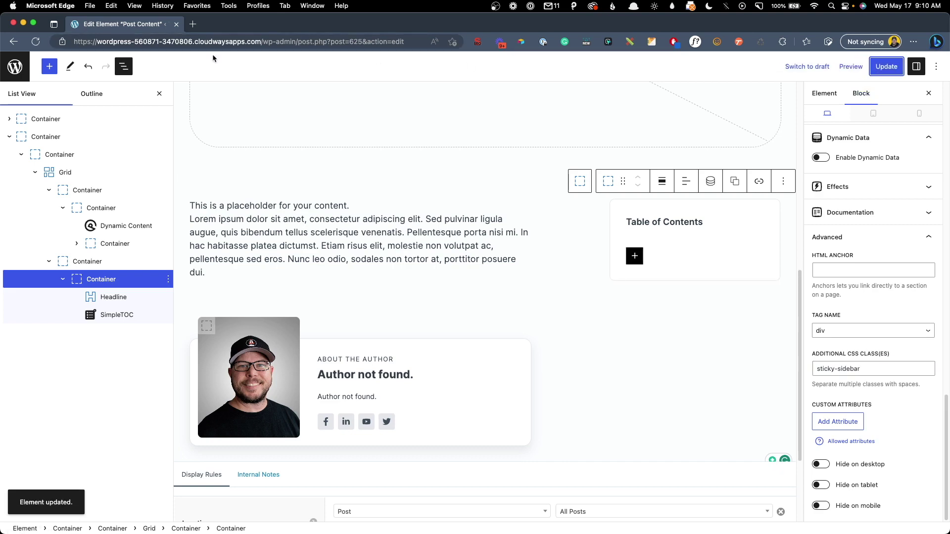
View 'The Importance of Transcripts for Accessibility' live and test a sidebar contents link.
{"action": "left_click", "coordinate": [15, 66]}
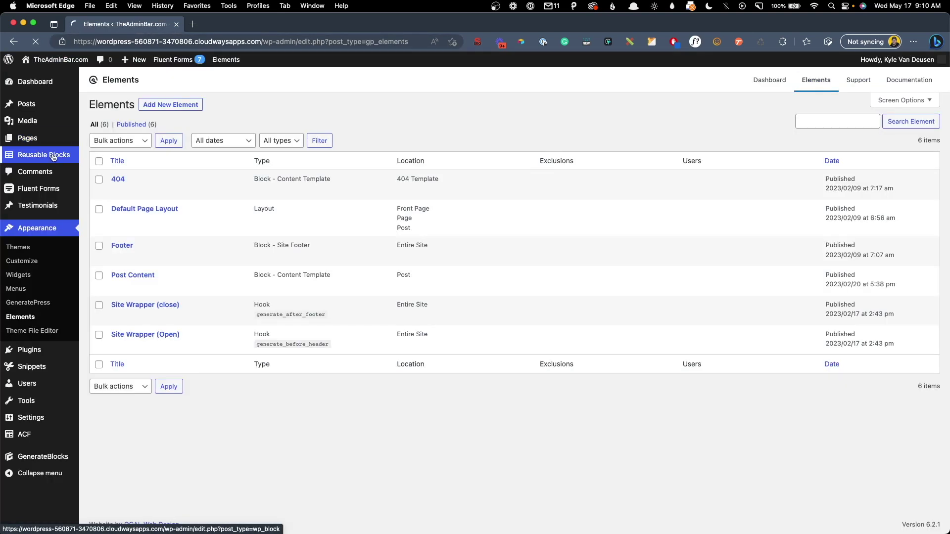
{"action": "left_click", "coordinate": [93, 105]}
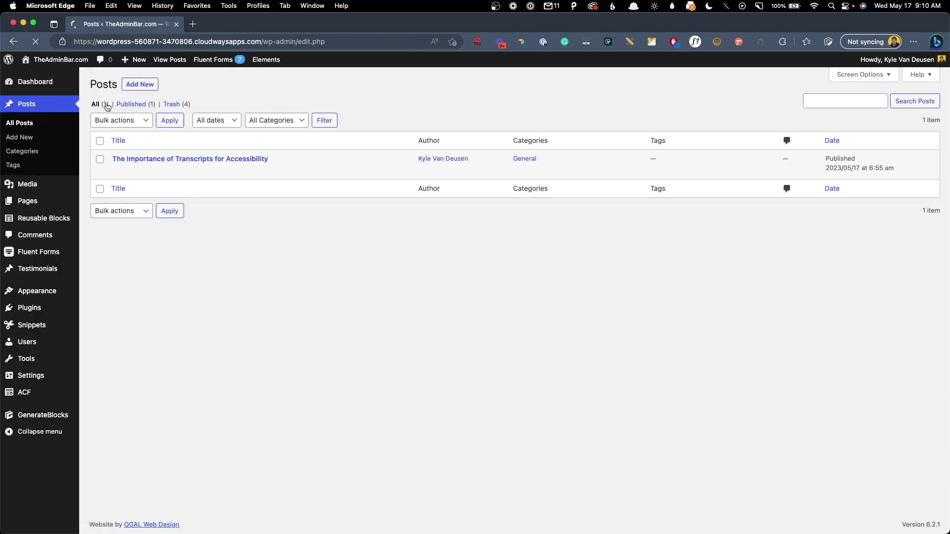
{"action": "left_click", "coordinate": [193, 170]}
{"action": "scroll", "coordinate": [368, 252], "scroll_direction": "down", "scroll_amount": 8}
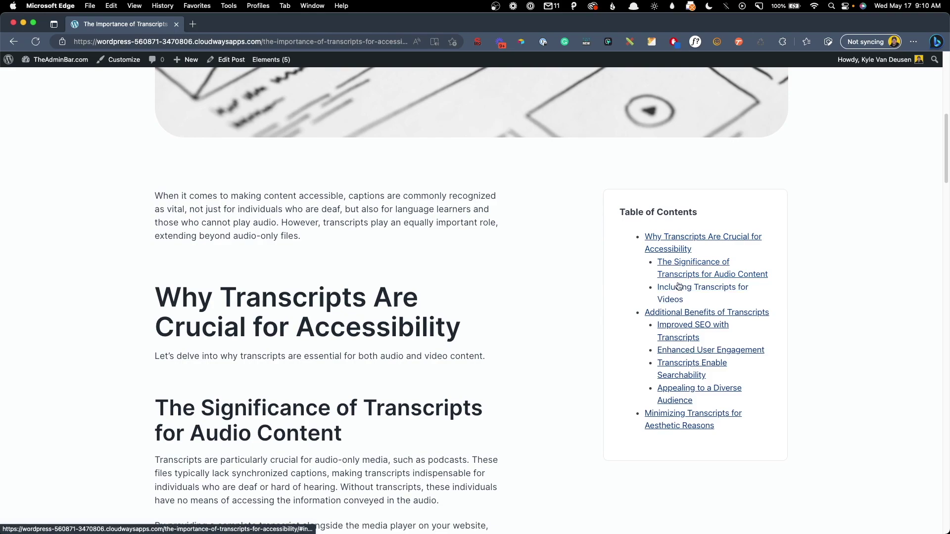
{"action": "scroll", "coordinate": [679, 286], "scroll_direction": "down", "scroll_amount": 2}
{"action": "scroll", "coordinate": [678, 285], "scroll_direction": "down", "scroll_amount": 10}
{"action": "scroll", "coordinate": [669, 280], "scroll_direction": "up", "scroll_amount": 12}
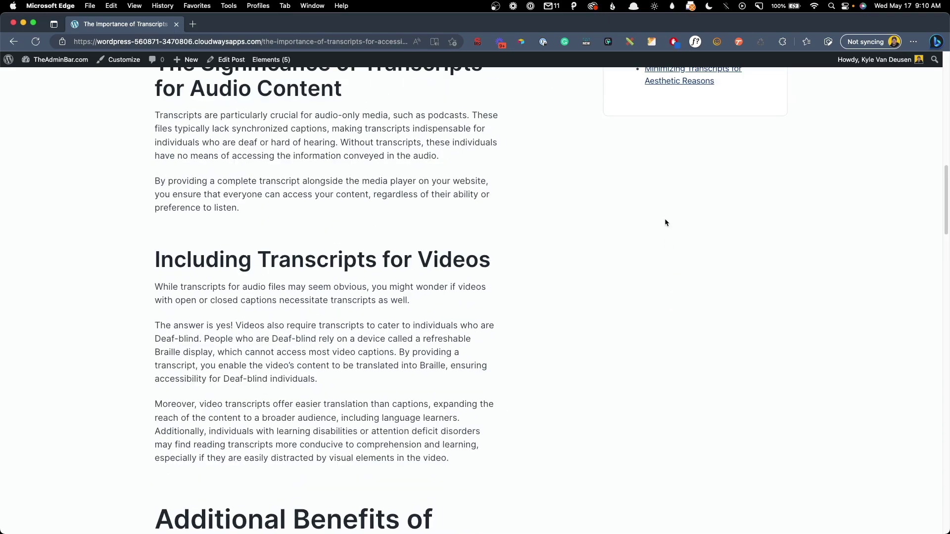
{"action": "left_click", "coordinate": [671, 200]}
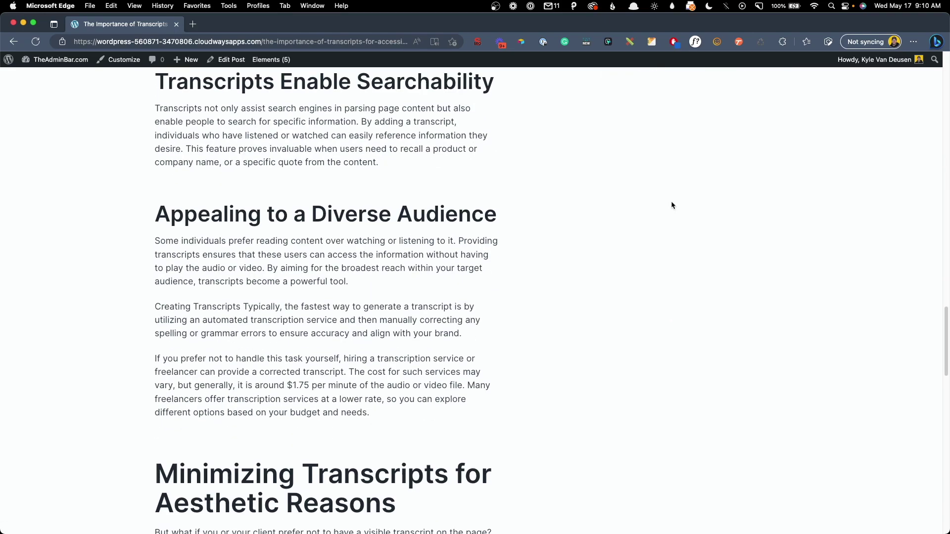
{"action": "scroll", "coordinate": [667, 214], "scroll_direction": "up", "scroll_amount": 20}
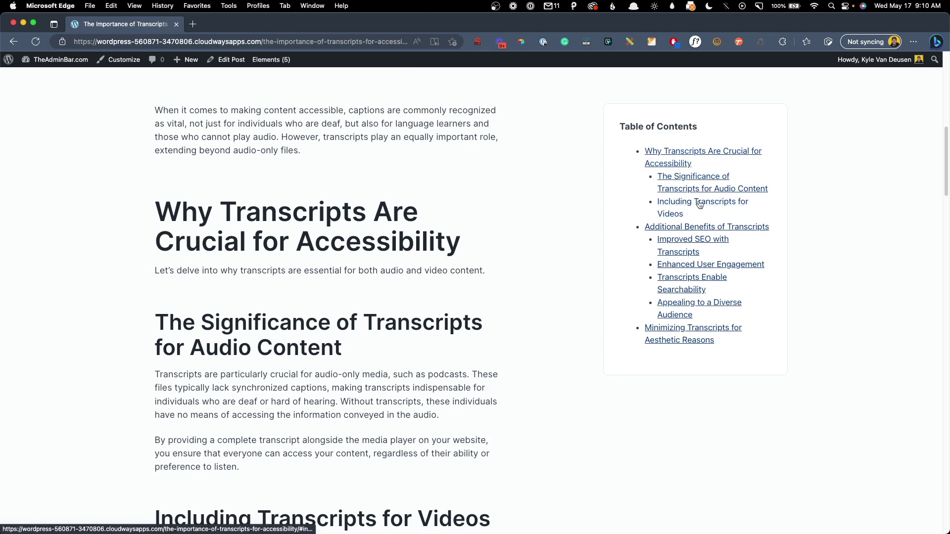
{"action": "left_click", "coordinate": [120, 66]}
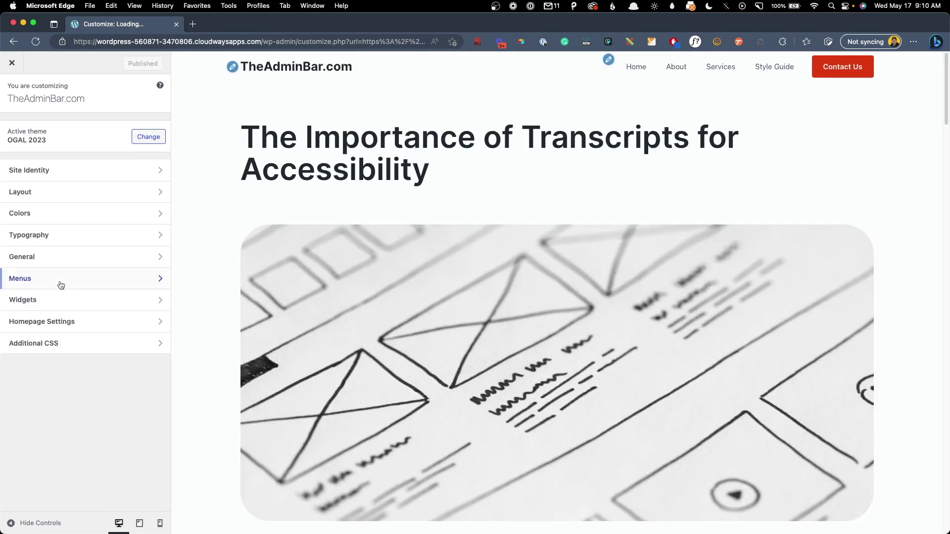
In Additional CSS, write a .sticky-sidebar rule with position: sticky and top: 4rem.
{"action": "left_click", "coordinate": [113, 346]}
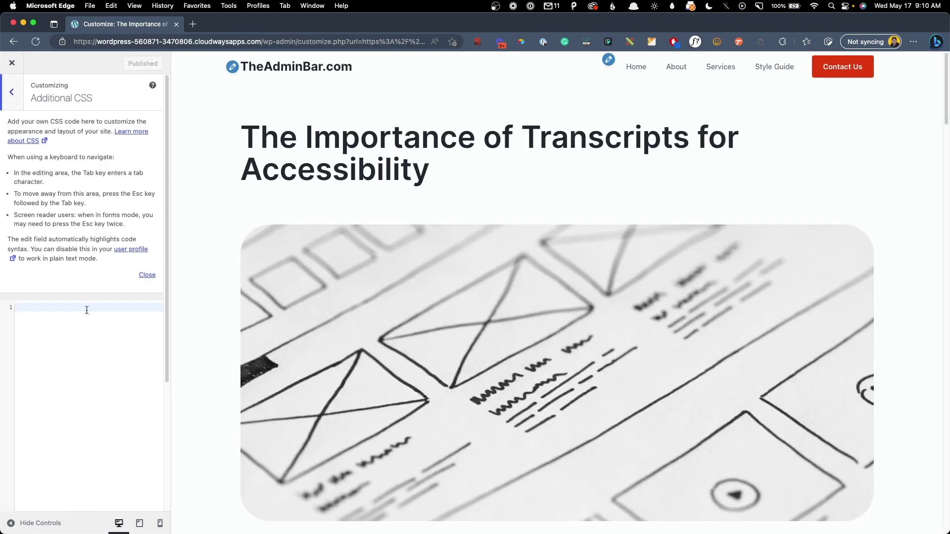
{"action": "scroll", "coordinate": [590, 201], "scroll_direction": "down", "scroll_amount": 10}
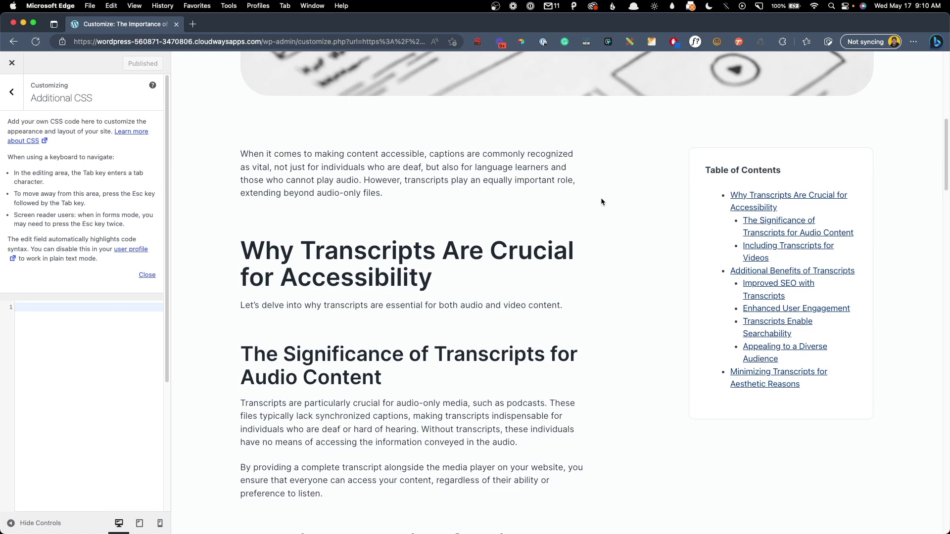
{"action": "type", "text": ".sticky-s"}
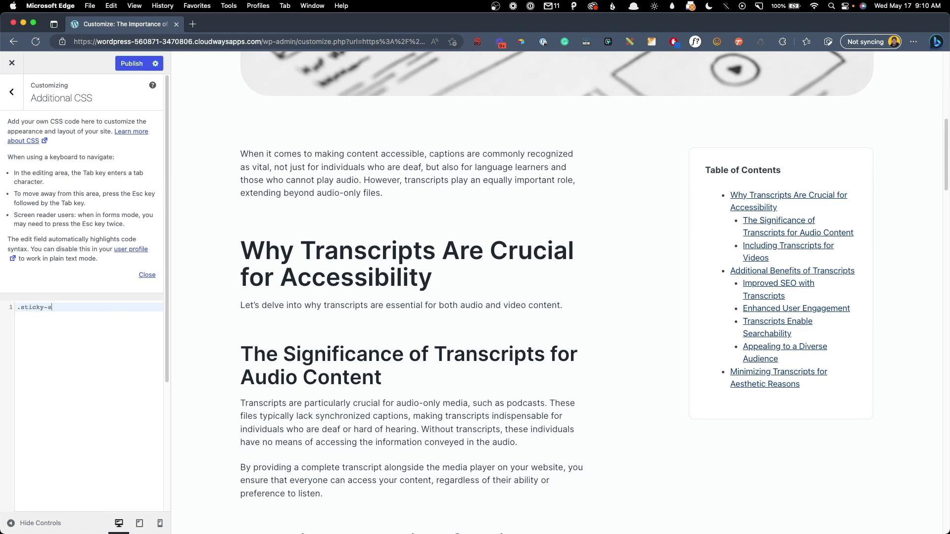
{"action": "type", "text": "idebar {"}
{"action": "key", "text": "Return"}
{"action": "type", "text": "position: sticky;"}
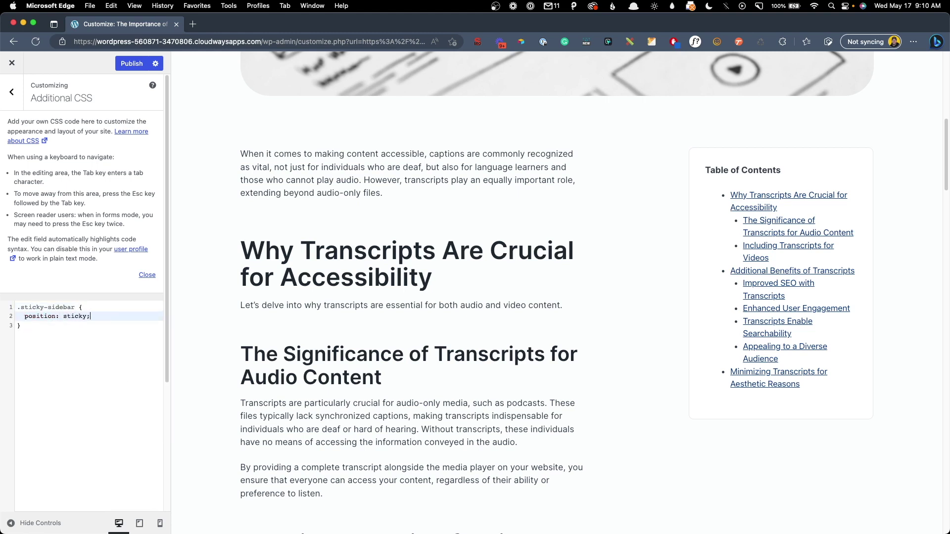
{"action": "key", "text": "Return"}
{"action": "type", "text": "top"}
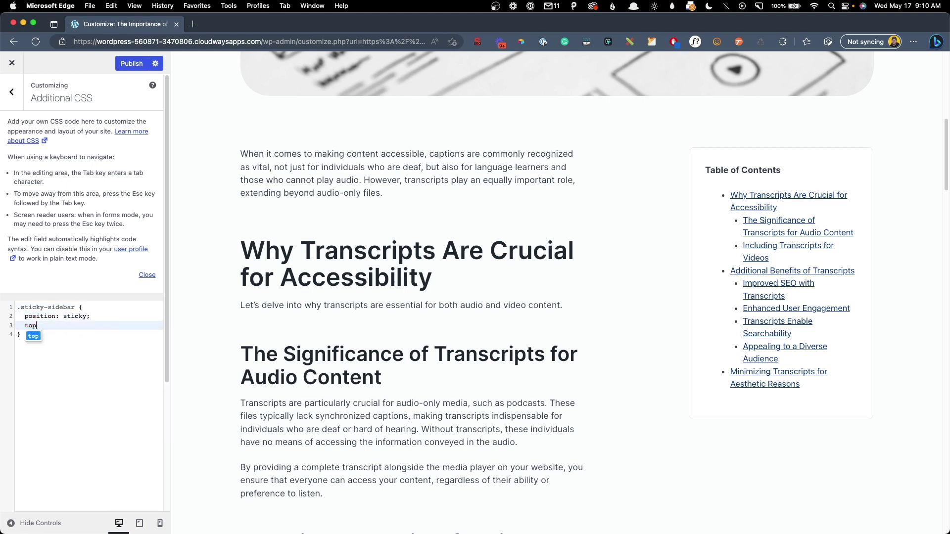
{"action": "type", "text": ": 4rem;"}
Scroll the preview to confirm the box sticks, then add blank lines after the rule.
{"action": "scroll", "coordinate": [567, 223], "scroll_direction": "down", "scroll_amount": 10}
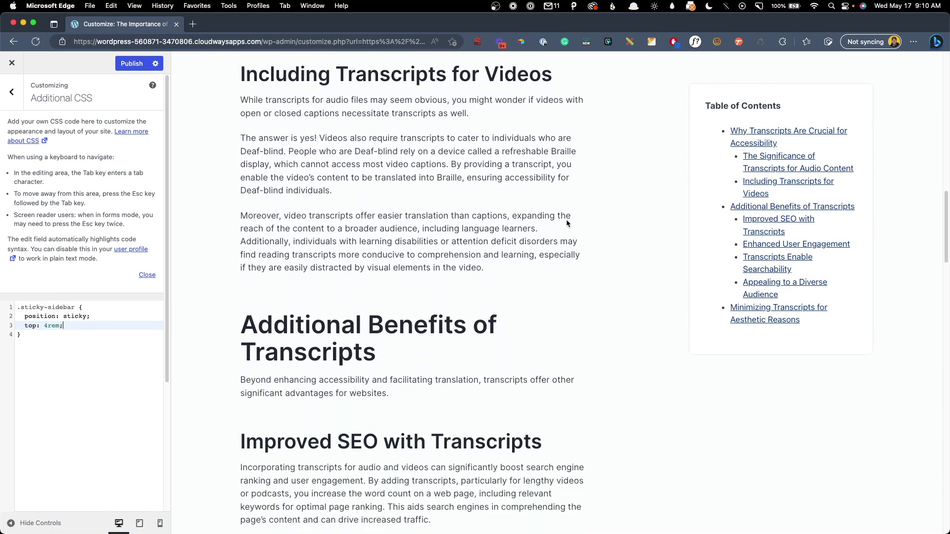
{"action": "scroll", "coordinate": [567, 223], "scroll_direction": "down", "scroll_amount": 9}
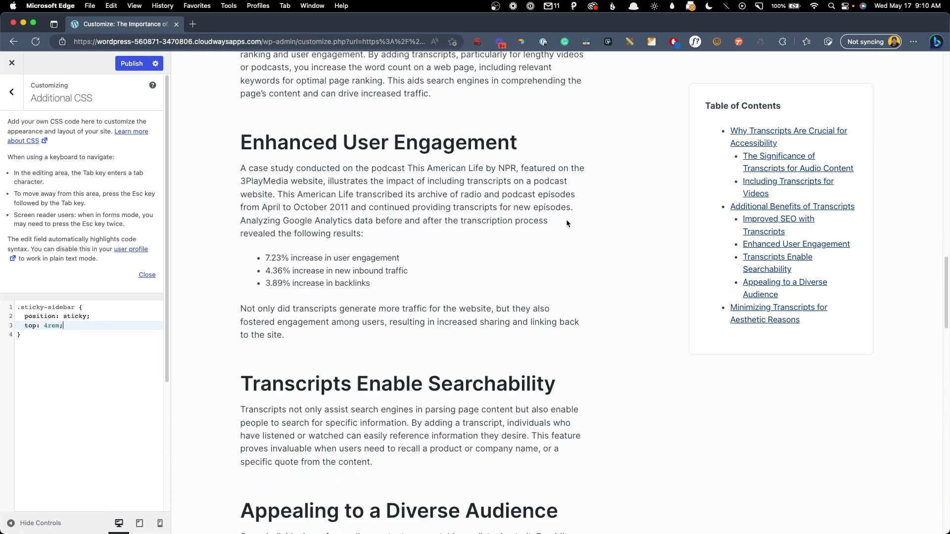
{"action": "scroll", "coordinate": [567, 223], "scroll_direction": "down", "scroll_amount": 8}
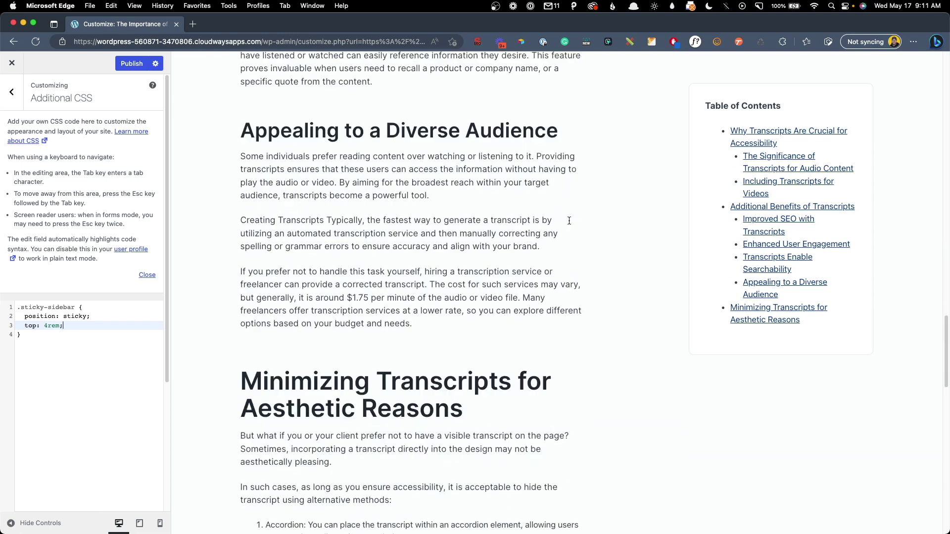
{"action": "scroll", "coordinate": [568, 221], "scroll_direction": "down", "scroll_amount": 3}
{"action": "left_click", "coordinate": [58, 338]}
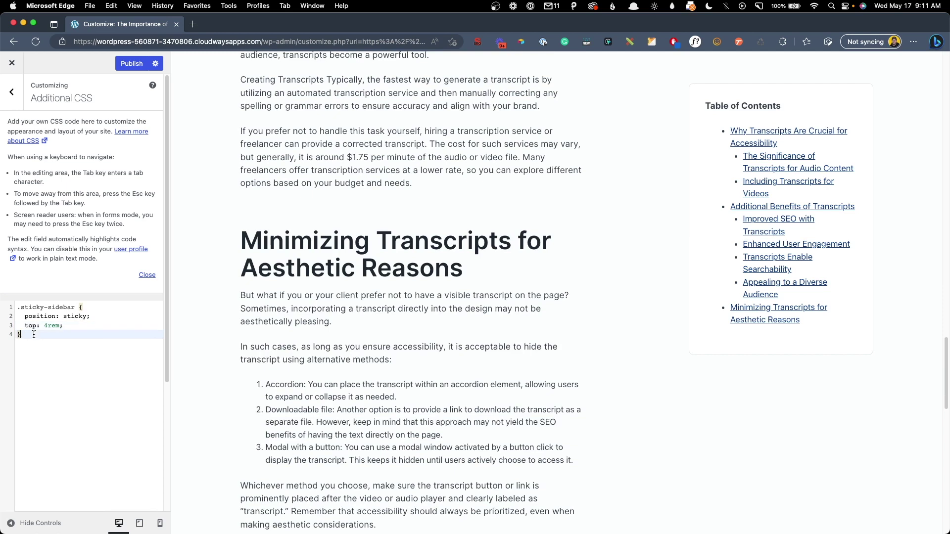
{"action": "key", "text": "Return"}
{"action": "key", "text": "Return"}
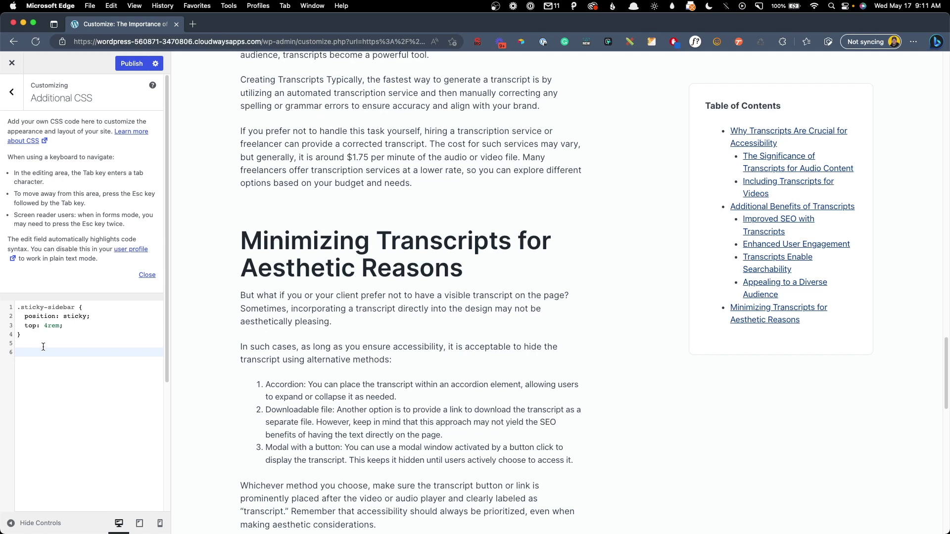
Add a .simpletoc ul rule with list-style-type: none, margin-left: 0 and margin-bottom: 0.
{"action": "type", "text": ".simpletoc ul {"}
{"action": "key", "text": "Return"}
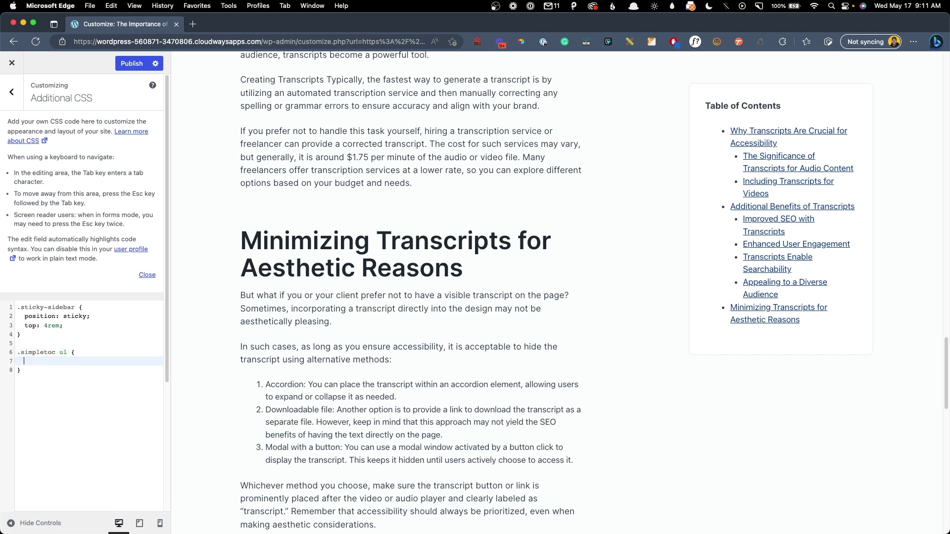
{"action": "type", "text": "list-style-t"}
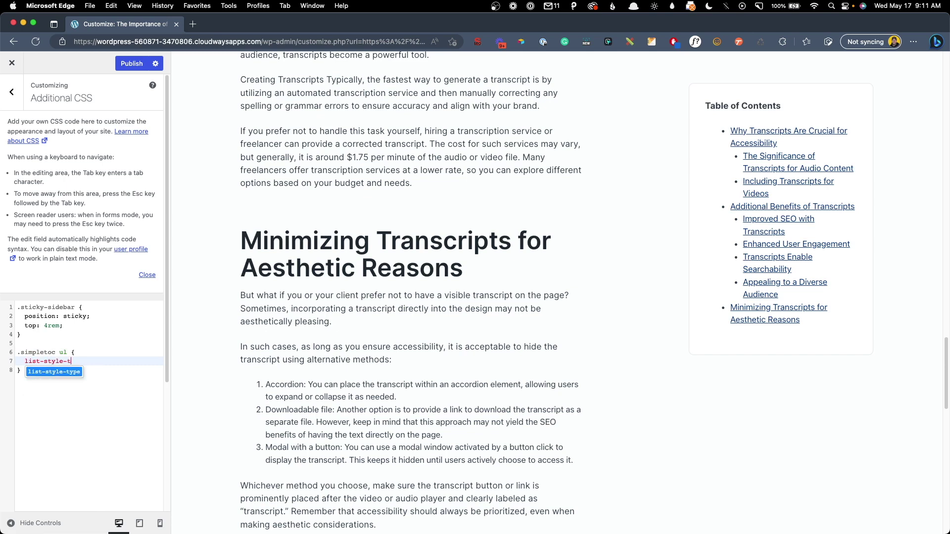
{"action": "type", "text": "ype: none;"}
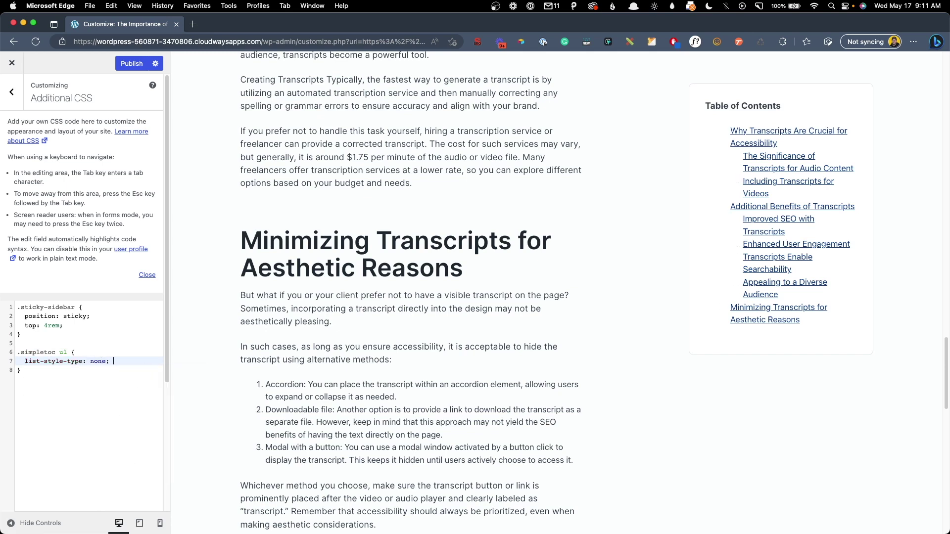
{"action": "key", "text": "Return"}
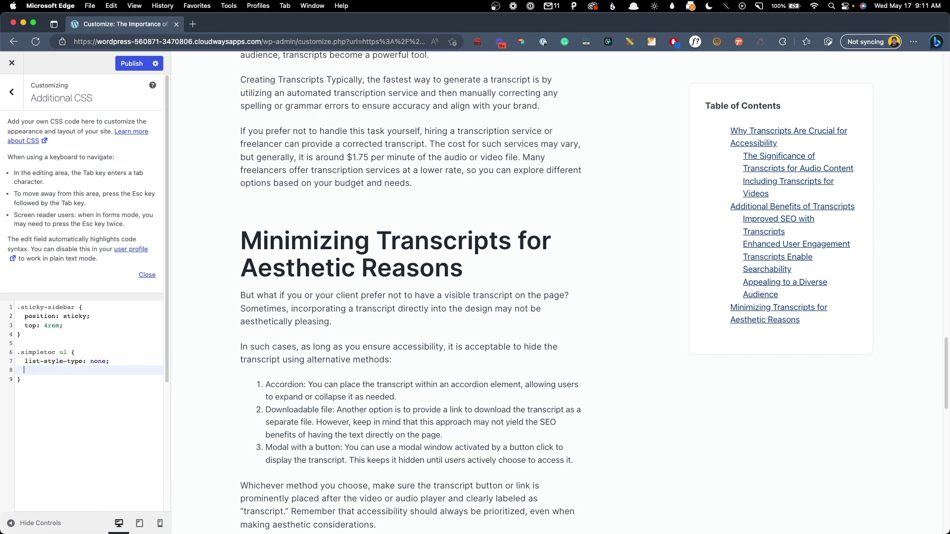
{"action": "type", "text": "margin-left: 0"}
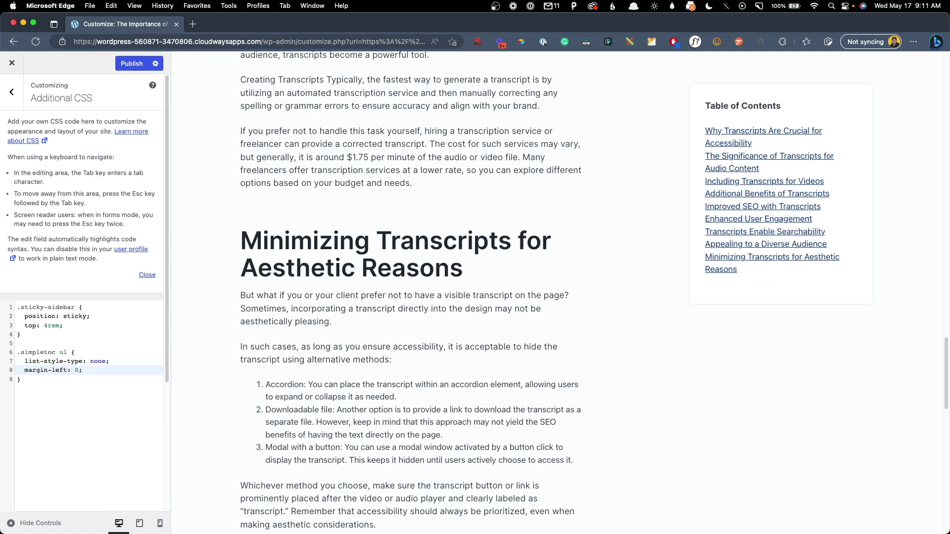
{"action": "type", "text": ";"}
{"action": "key", "text": "Return"}
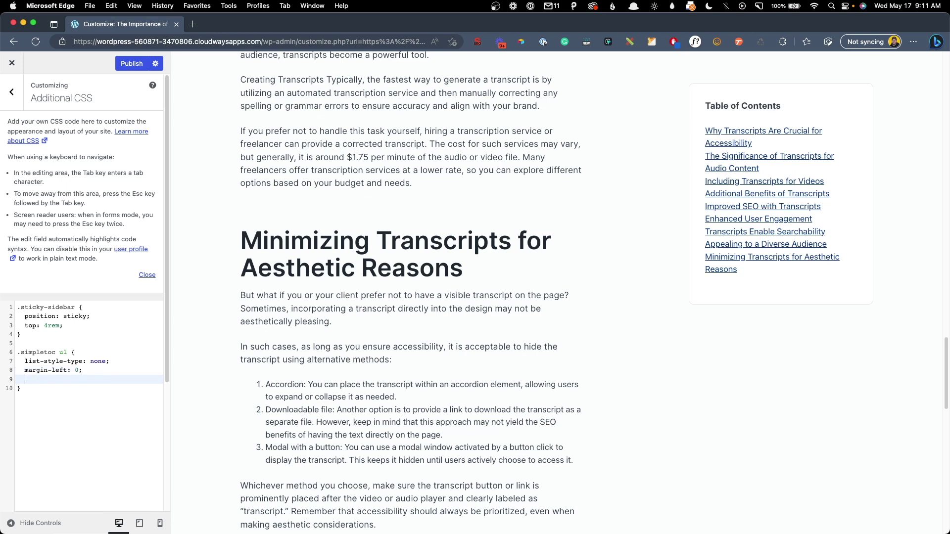
{"action": "type", "text": "margi"}
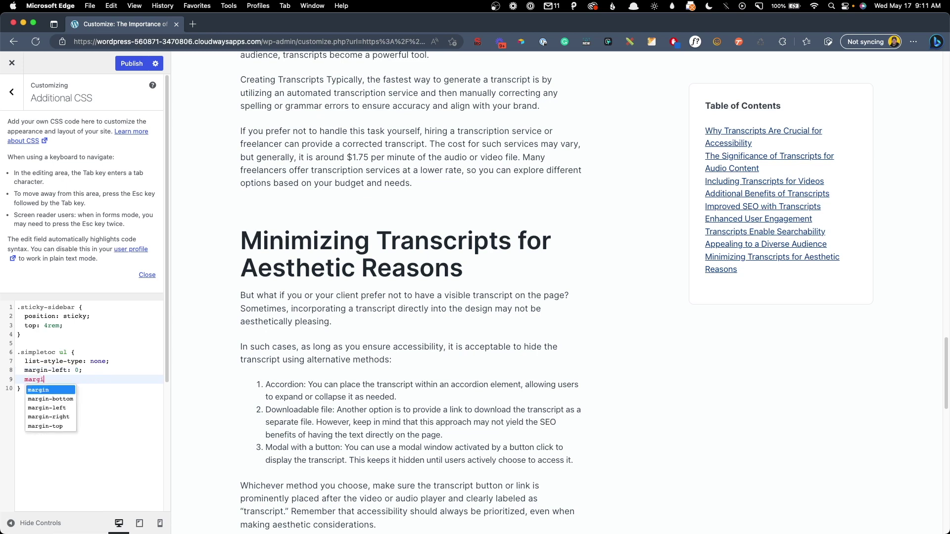
{"action": "type", "text": "n-bott"}
{"action": "key", "text": "Return"}
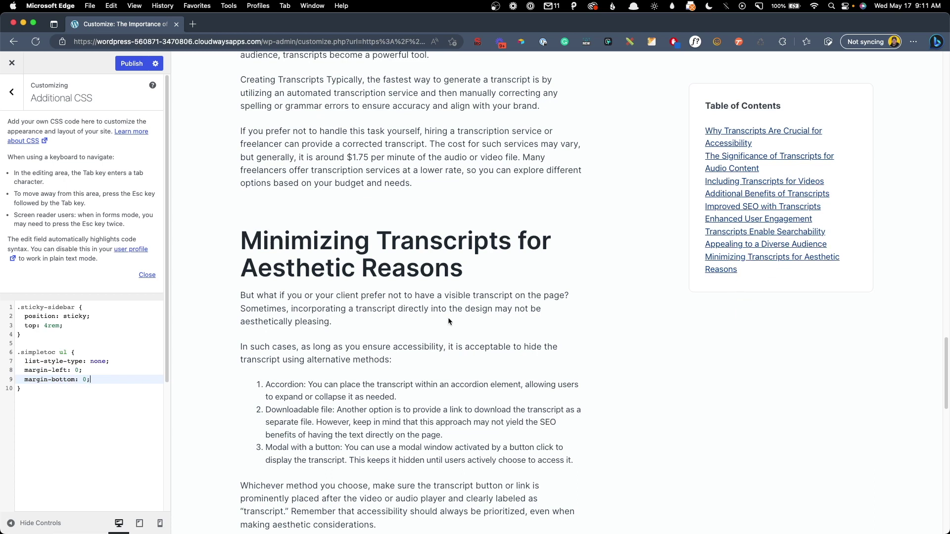
{"action": "key", "text": "Down"}
{"action": "key", "text": "Return"}
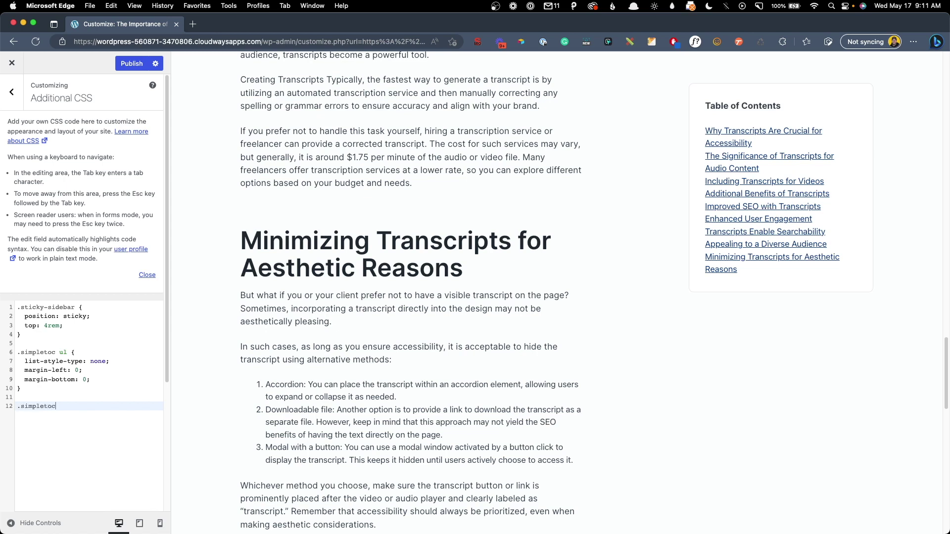
Give .simpletoc li a margin-top of 1em, then close the Customizer to return to the live post.
{"action": "key", "text": "Return"}
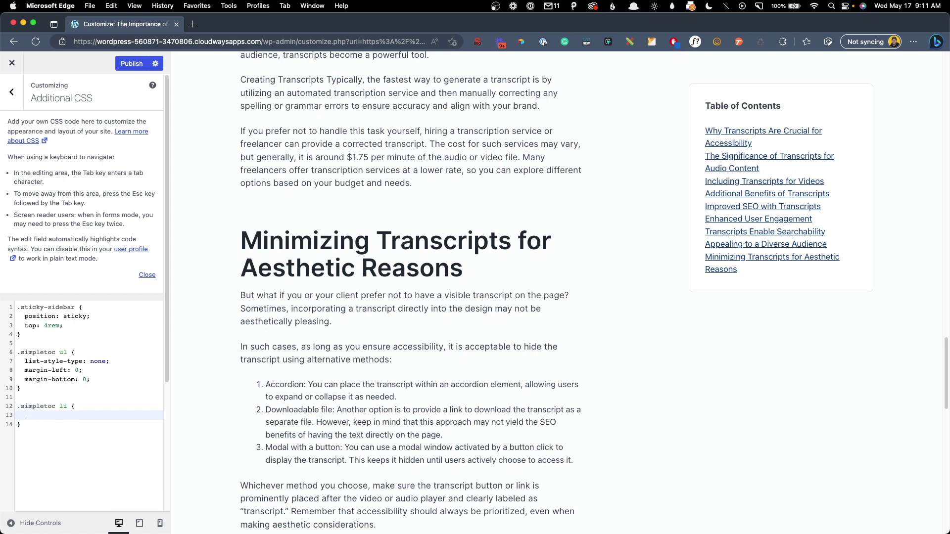
{"action": "type", "text": "margin-top: "}
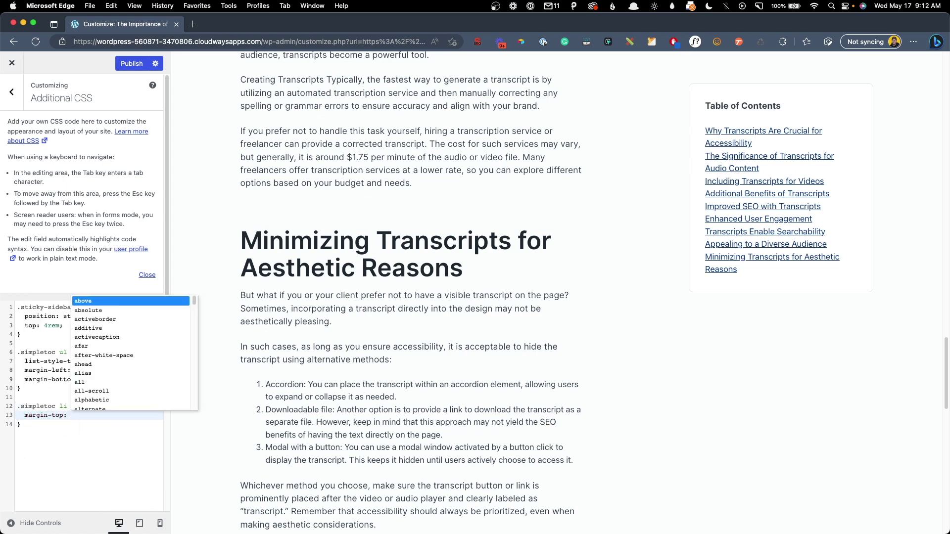
{"action": "type", "text": "1em;"}
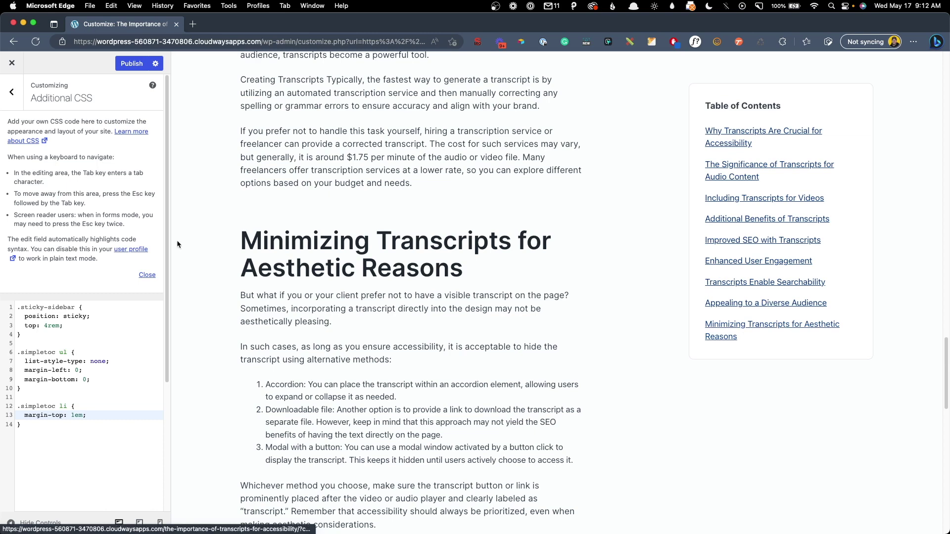
{"action": "left_click", "coordinate": [12, 63]}
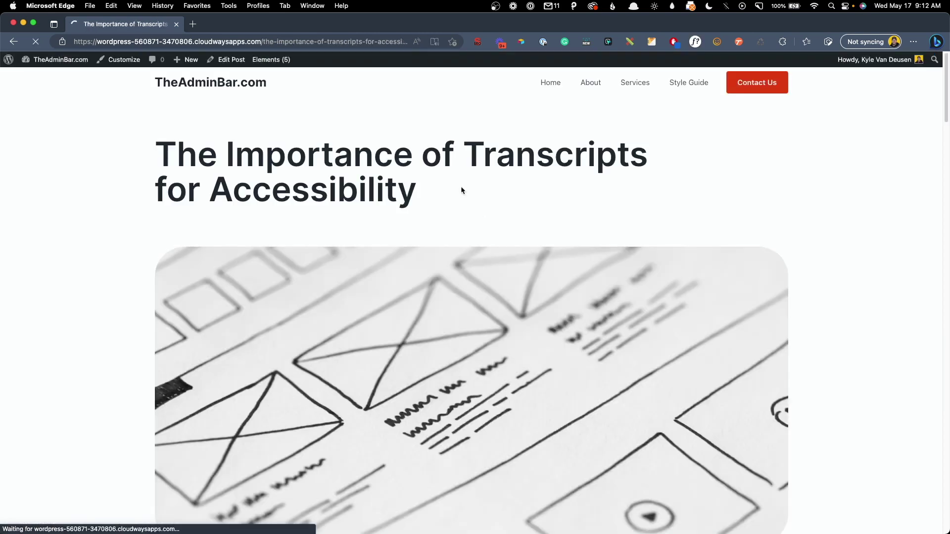
Scroll down the live post to confirm the Table of Contents box stays pinned beside the text.
{"action": "scroll", "coordinate": [533, 245], "scroll_direction": "down", "scroll_amount": 12}
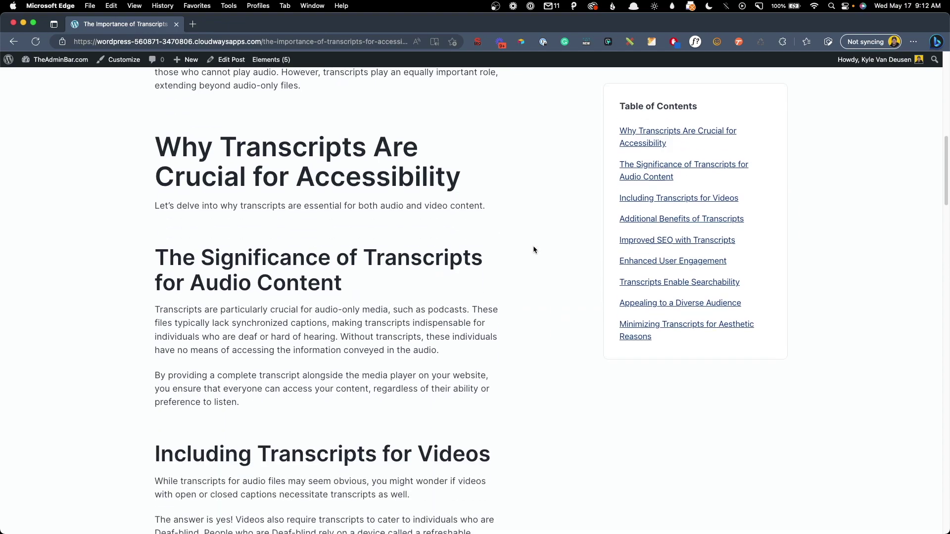
{"action": "scroll", "coordinate": [533, 250], "scroll_direction": "down", "scroll_amount": 15}
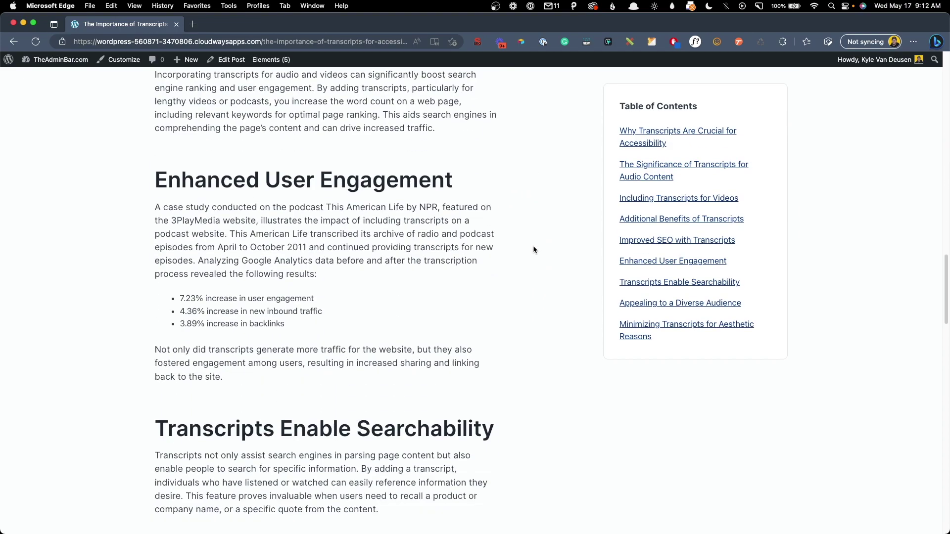
{"action": "scroll", "coordinate": [534, 248], "scroll_direction": "down", "scroll_amount": 8}
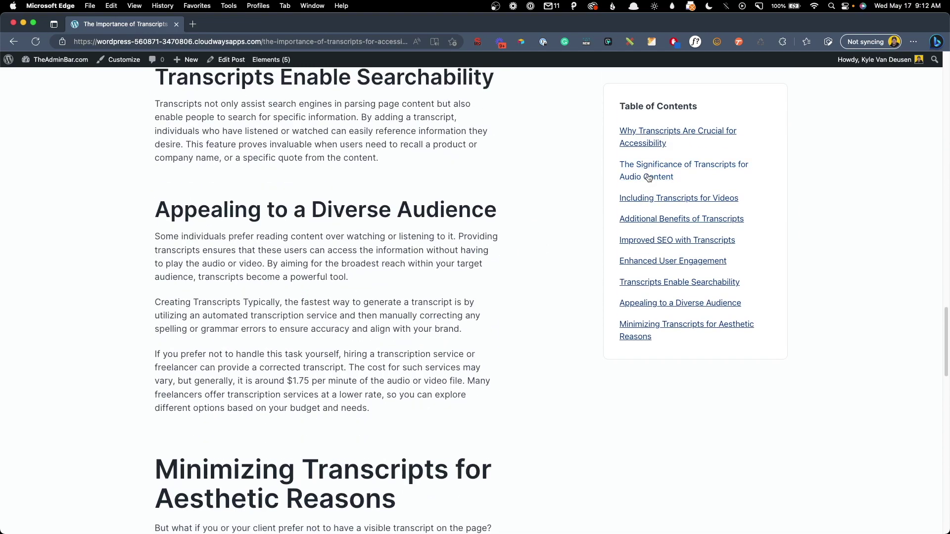
Test the TOC links to Significance of Transcripts, Additional Benefits, and Transcripts Enable Searchability.
{"action": "left_click", "coordinate": [648, 178]}
{"action": "left_click", "coordinate": [643, 219]}
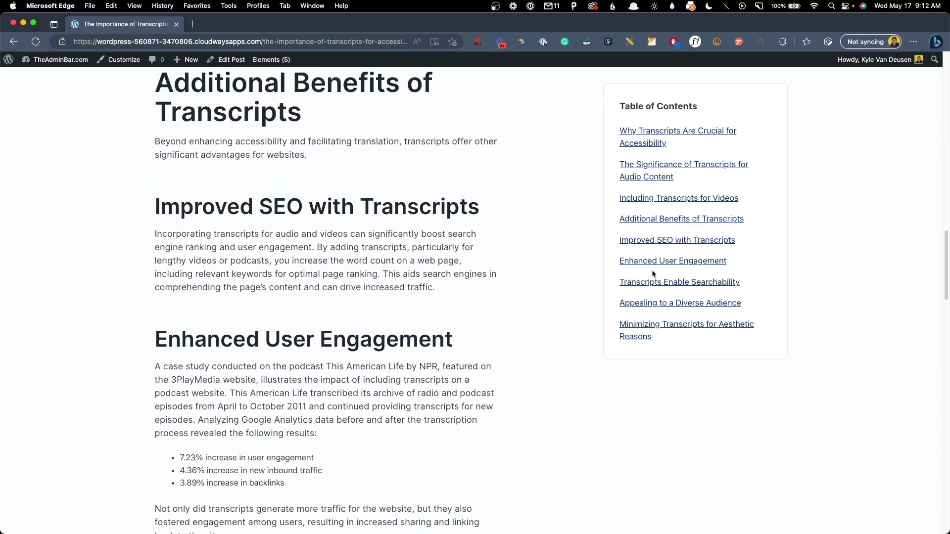
{"action": "left_click", "coordinate": [652, 283]}
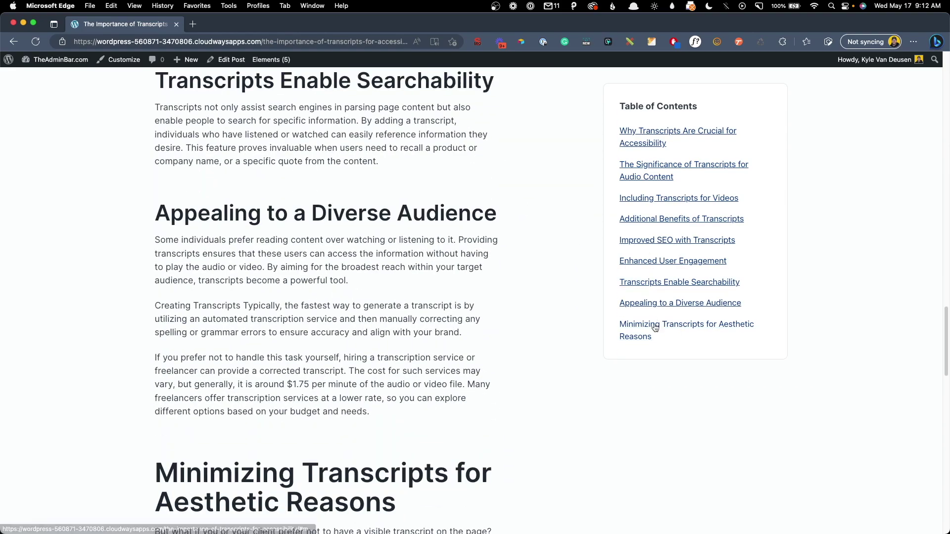